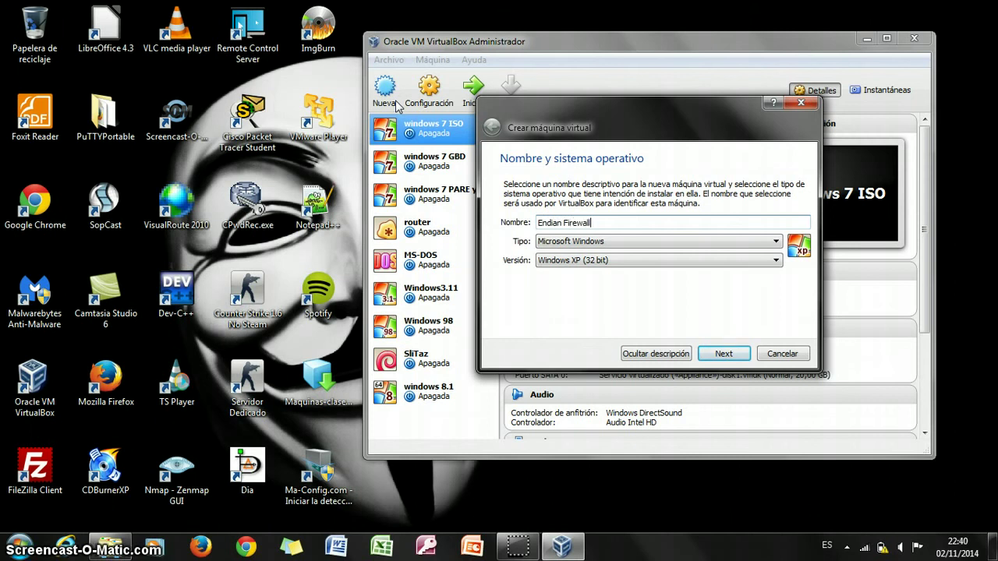
Set the new machine's type to Linux and version to Red Hat (32 bit), then continue.
left_click(691, 241)
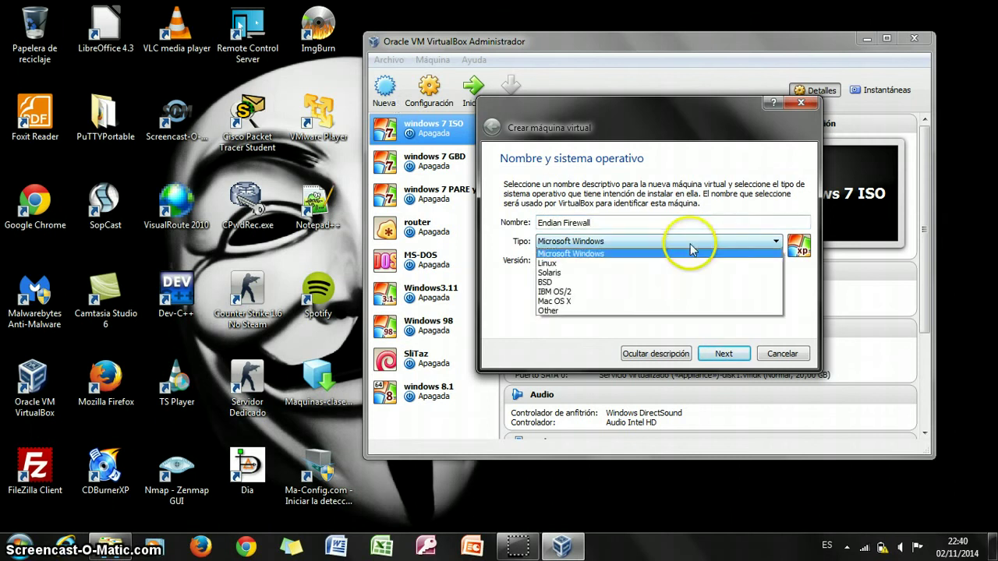
left_click(676, 273)
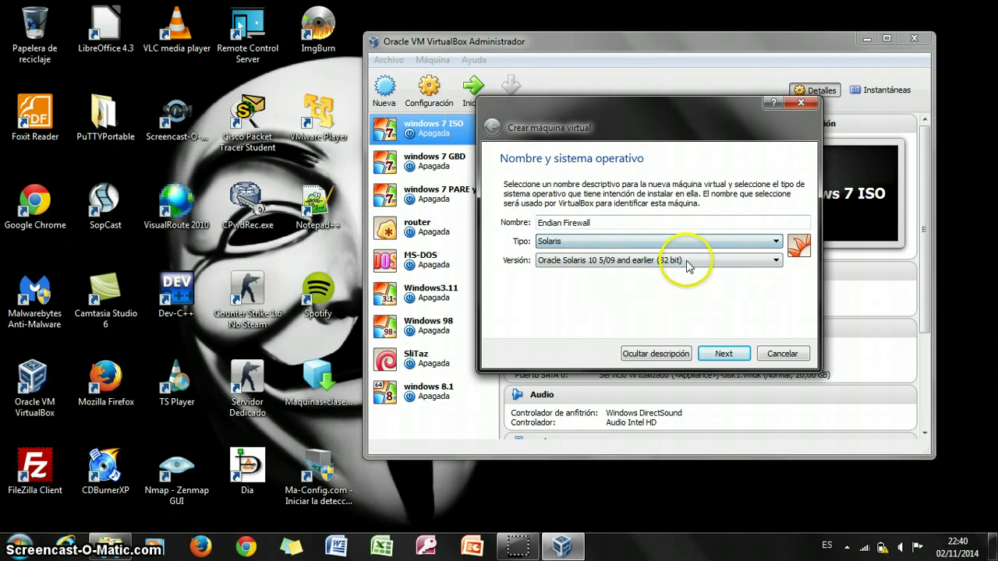
left_click(696, 243)
left_click(686, 263)
left_click(690, 261)
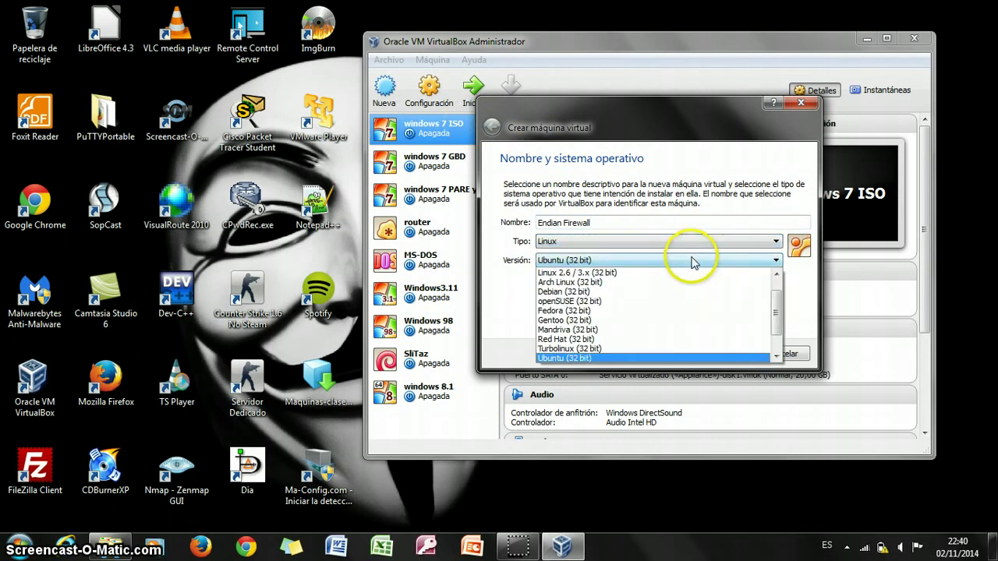
left_click(656, 340)
left_click(709, 352)
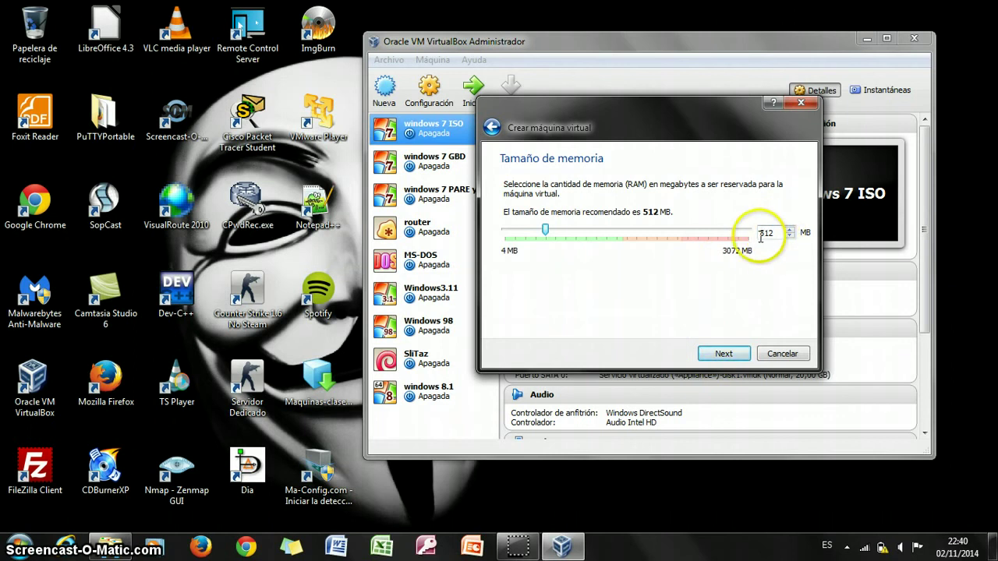
Keep 512 MB of memory and create a new 15,00 GB VDI virtual hard disk.
left_click(725, 354)
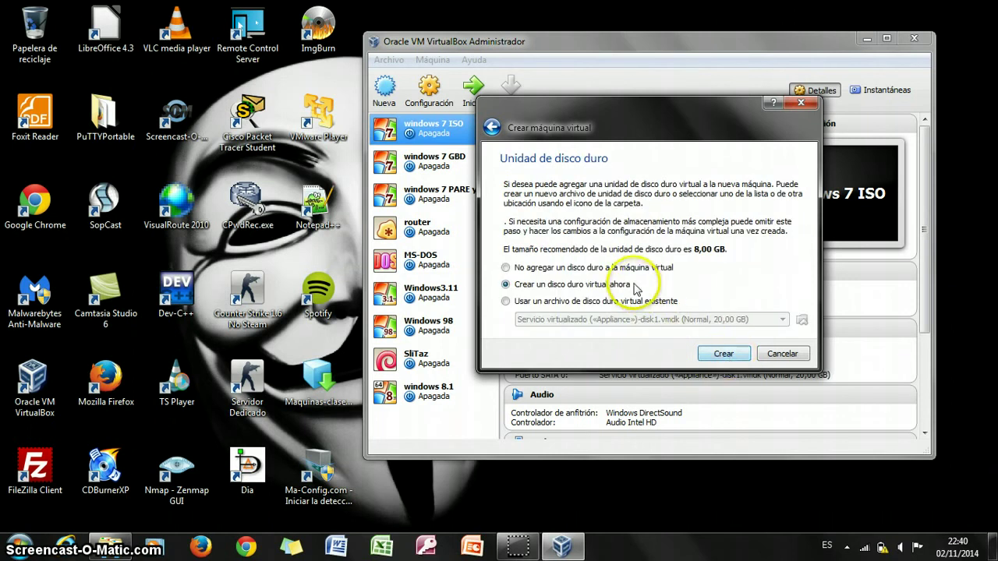
left_click(724, 354)
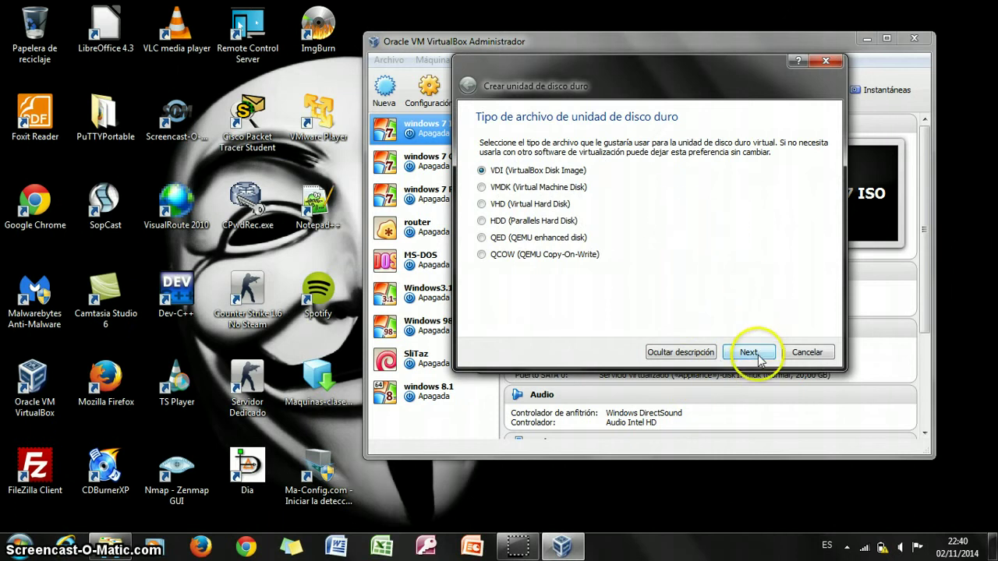
left_click(750, 357)
left_click(750, 354)
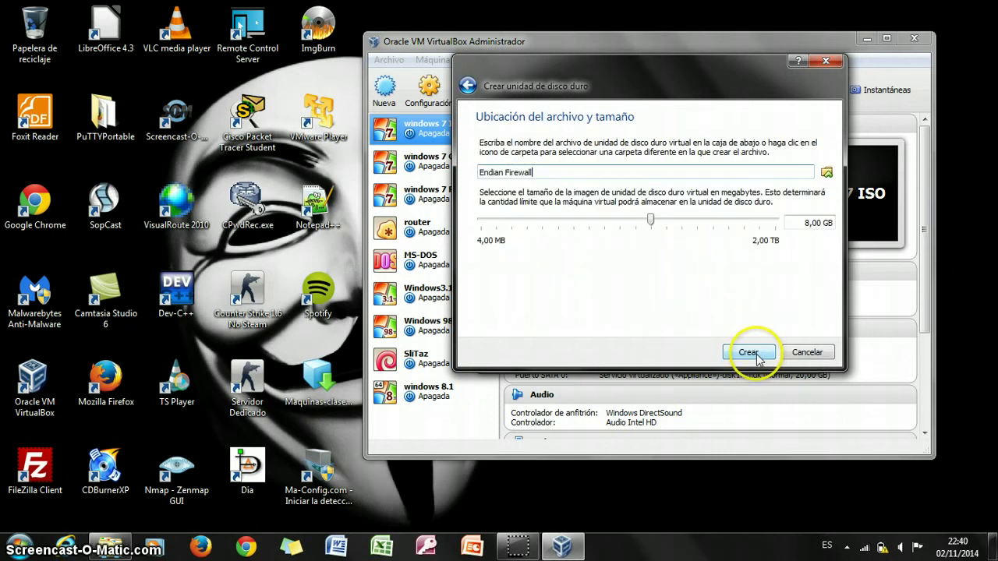
left_click(803, 223)
left_click_drag(799, 223, 806, 223)
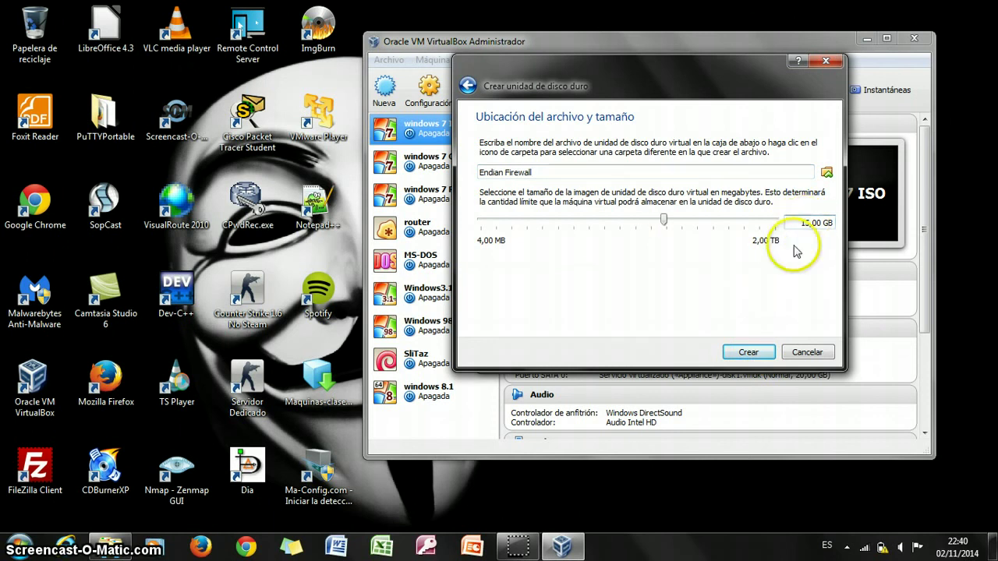
left_click(747, 353)
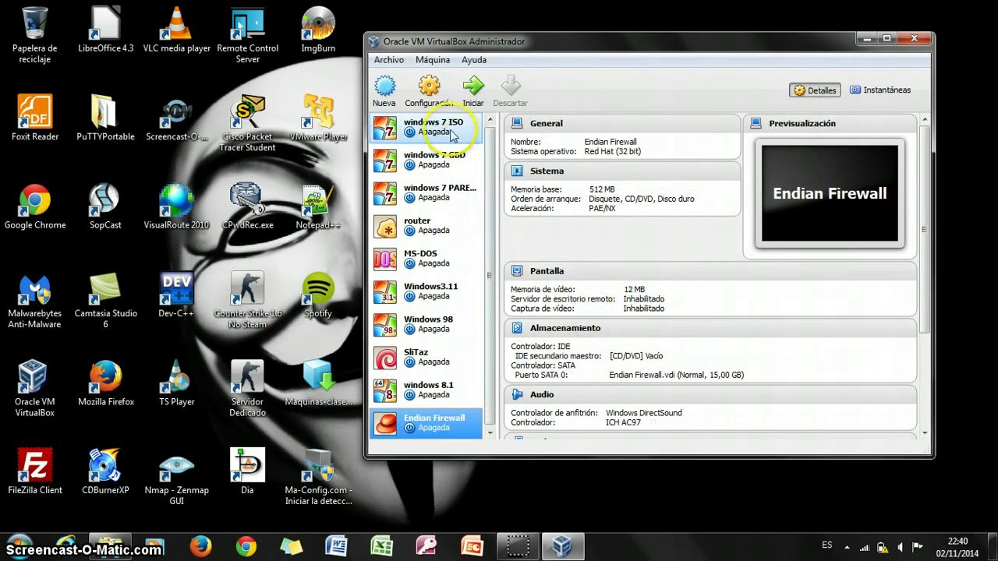
Mount the EFW-COMMUNITY installer ISO on the empty IDE CD/DVD drive in Storage settings and save.
left_click(428, 98)
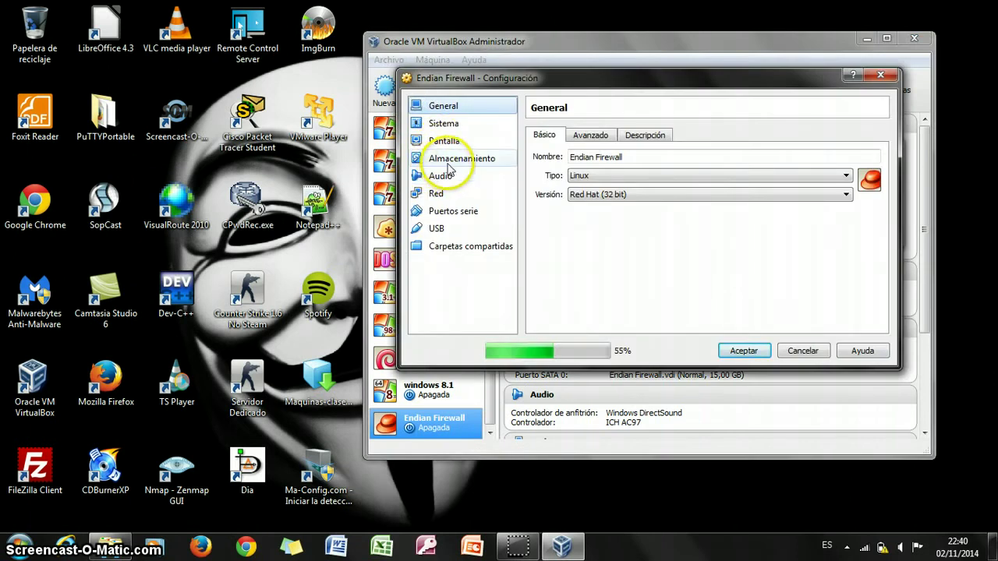
left_click(446, 160)
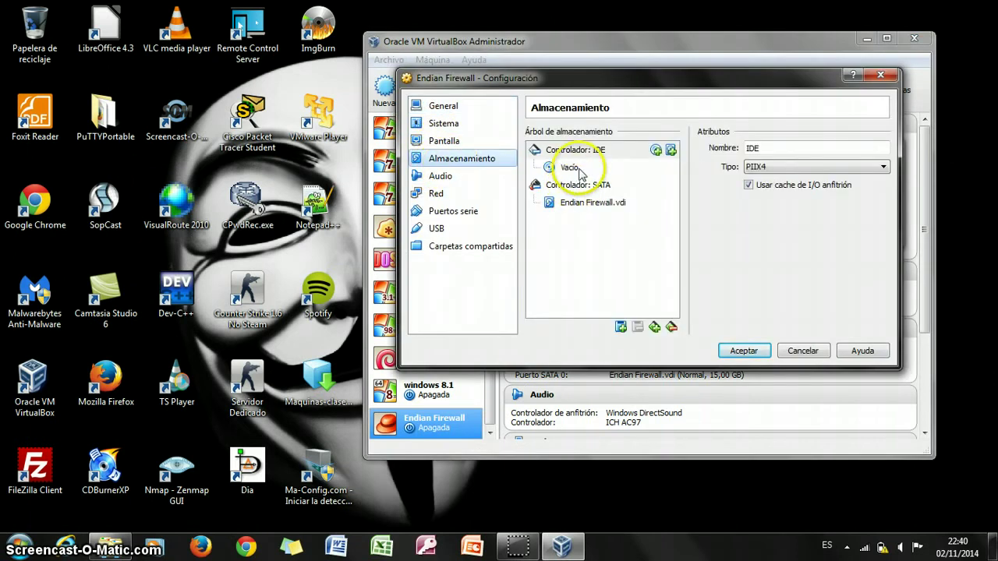
left_click(569, 167)
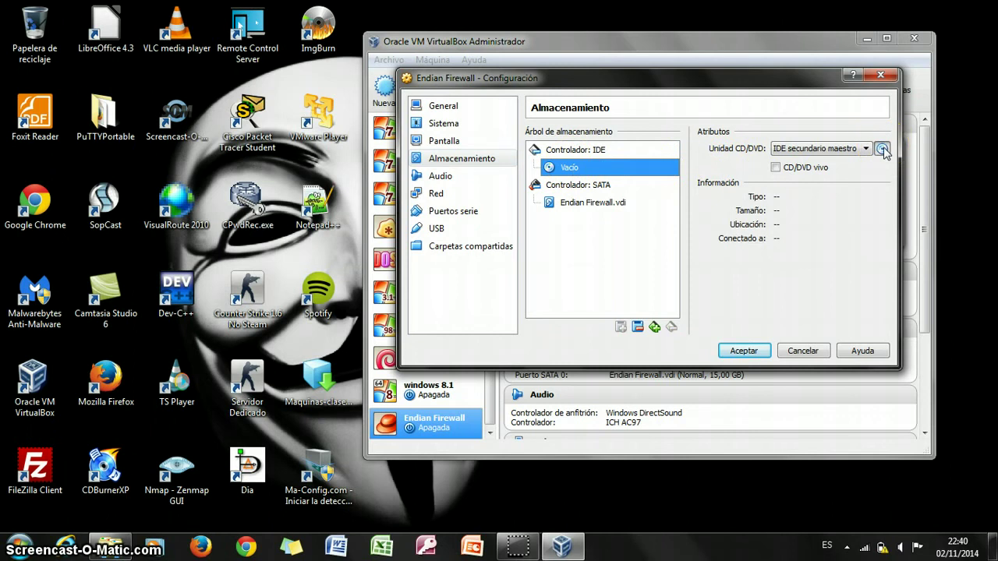
left_click(882, 149)
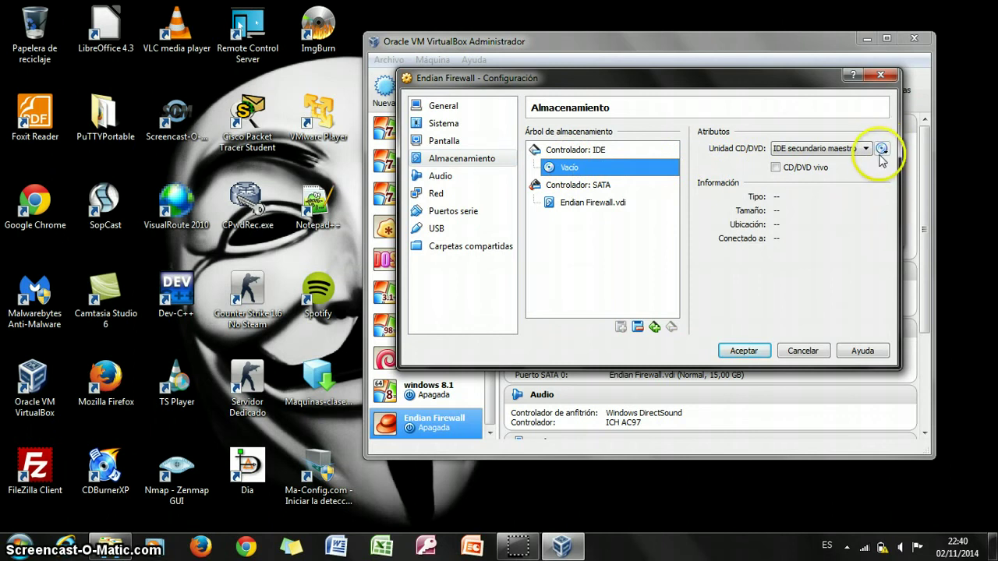
left_click(882, 156)
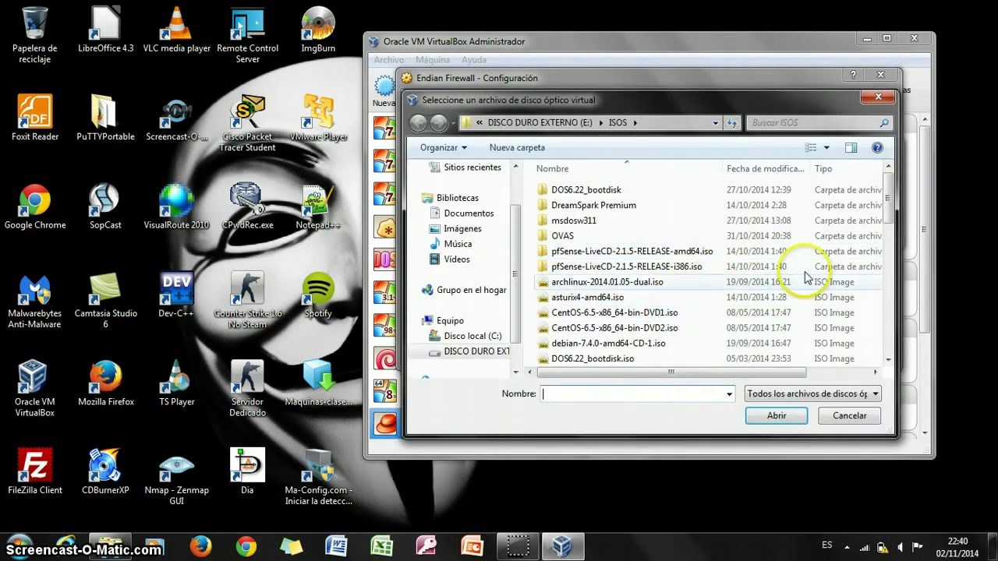
left_click_drag(889, 199, 889, 228)
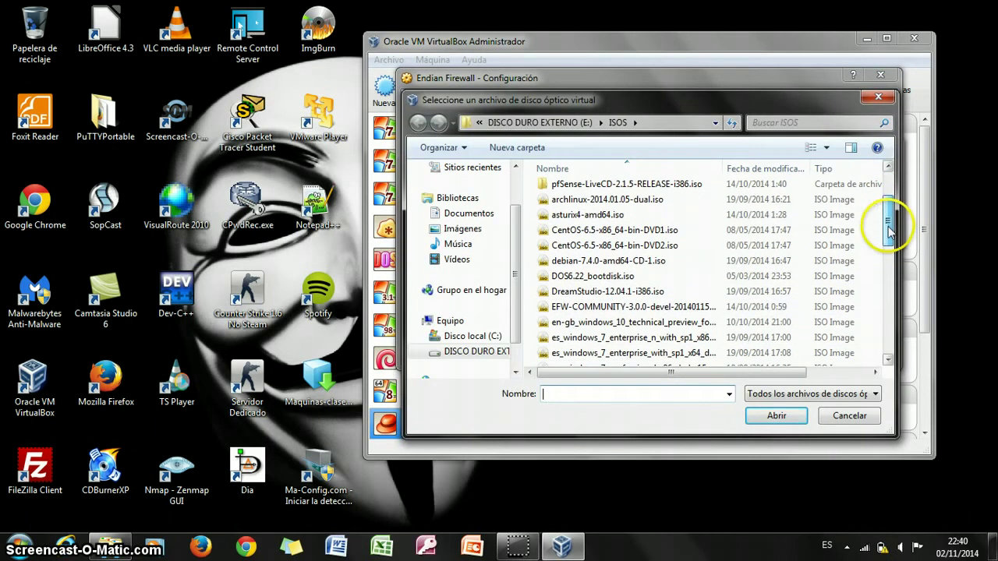
left_click(702, 306)
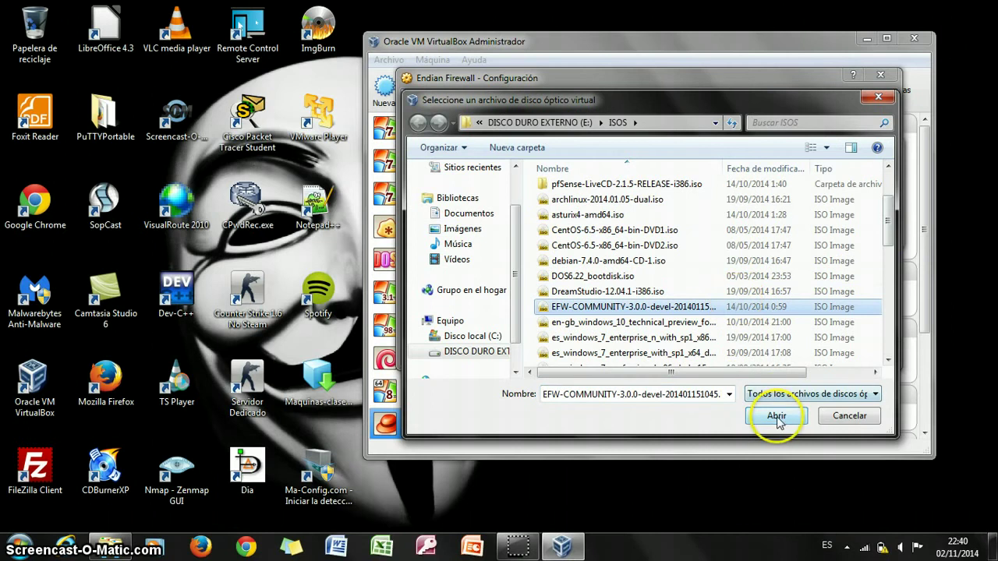
left_click(777, 417)
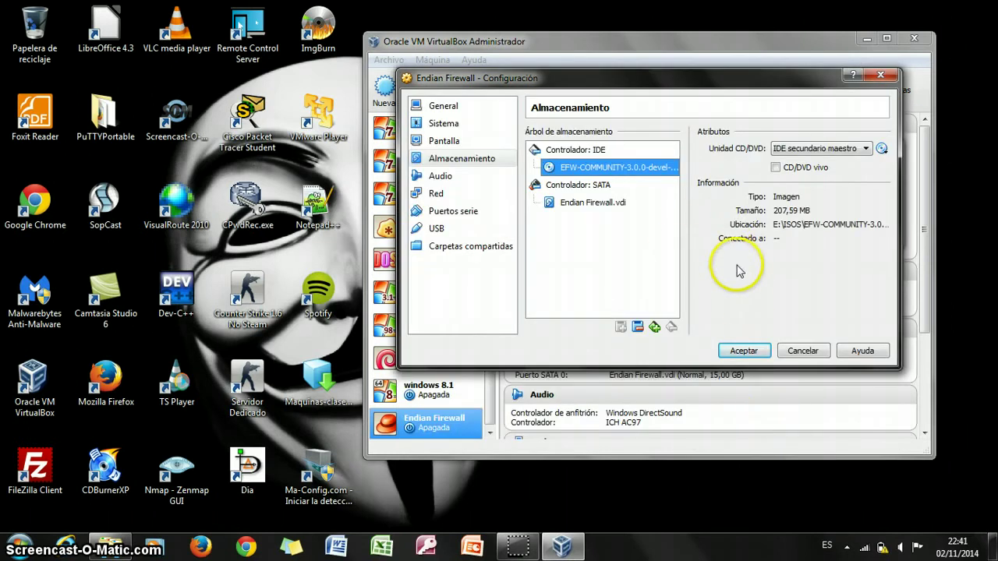
left_click(740, 350)
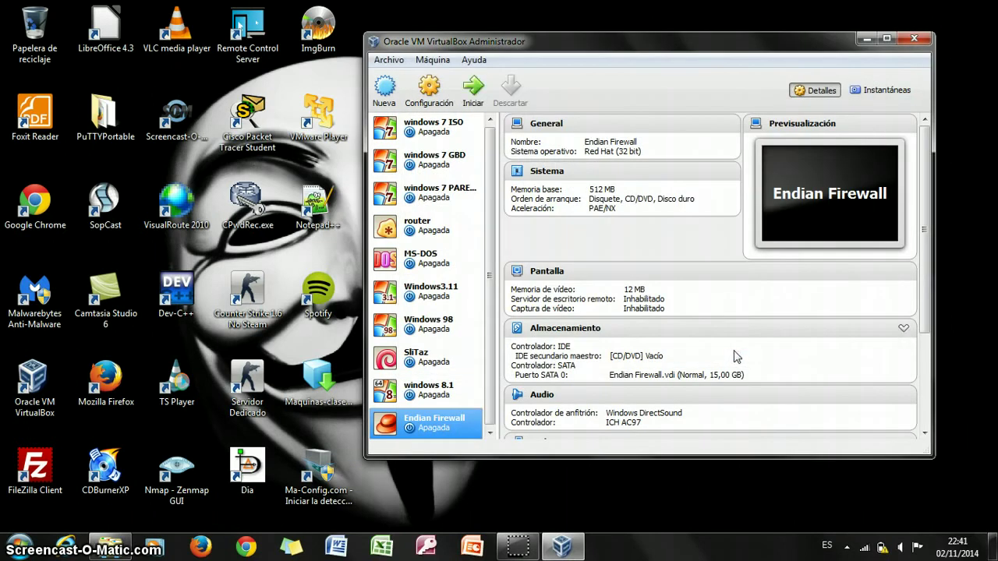
Set network Adapter 1 to Bridged Adapter in the machine's network settings.
left_click(440, 99)
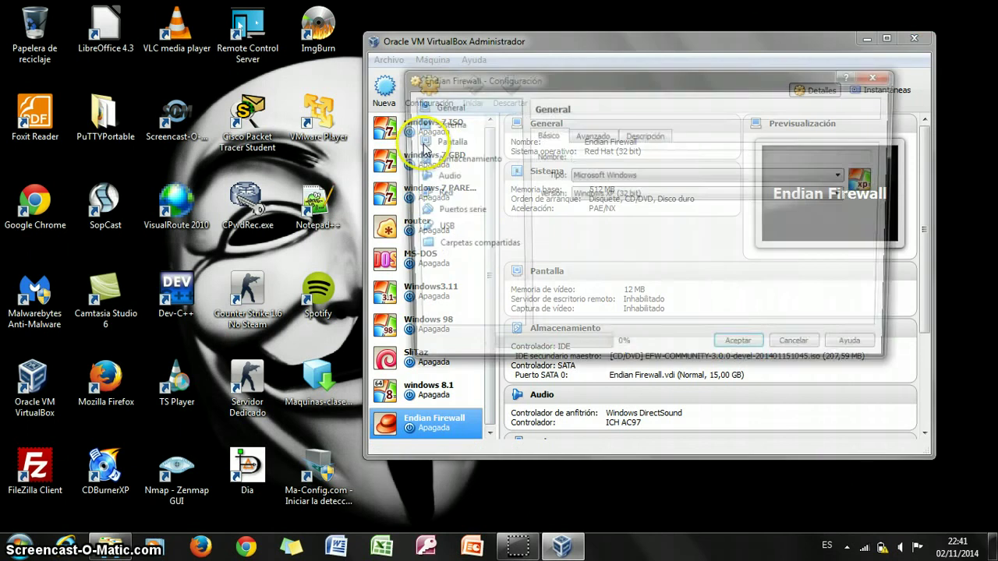
left_click(437, 193)
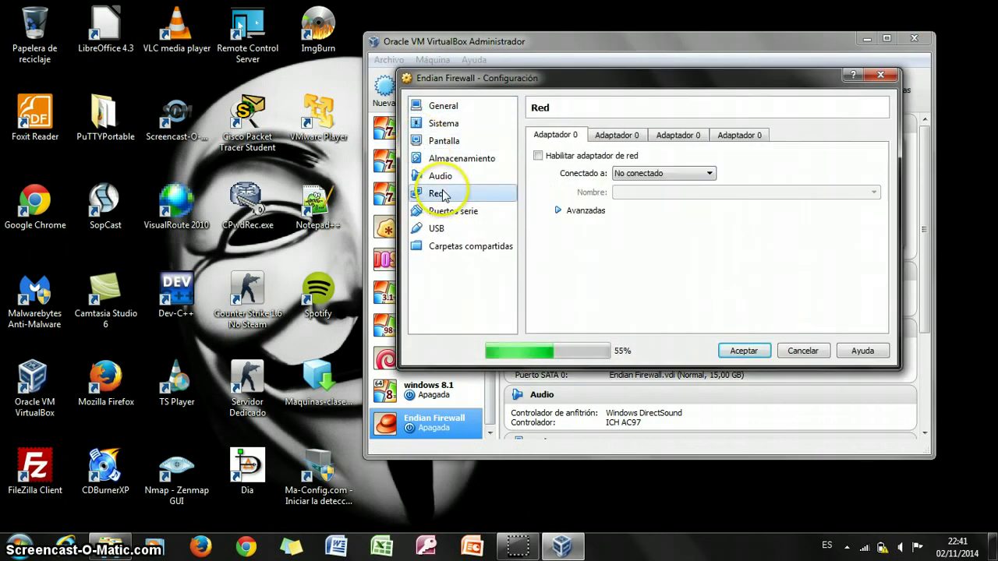
left_click(631, 173)
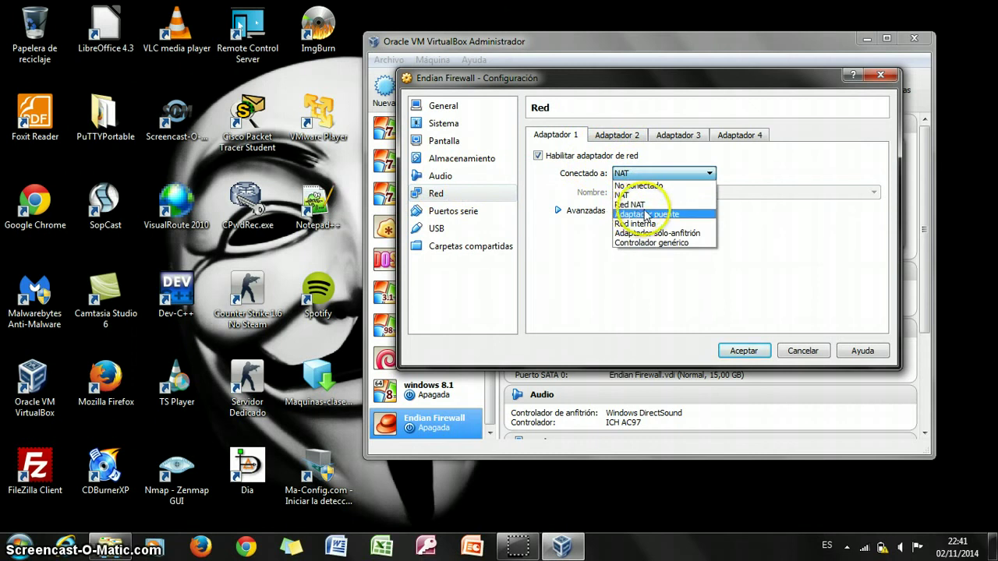
left_click(645, 214)
Enable Adapter 2 attached to NAT and save the network settings.
left_click(630, 137)
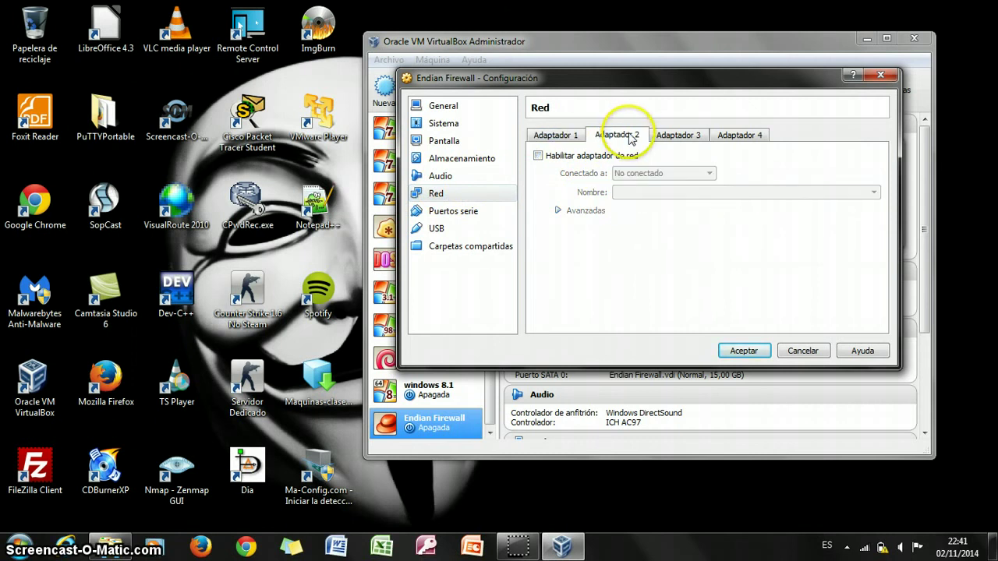
left_click(621, 156)
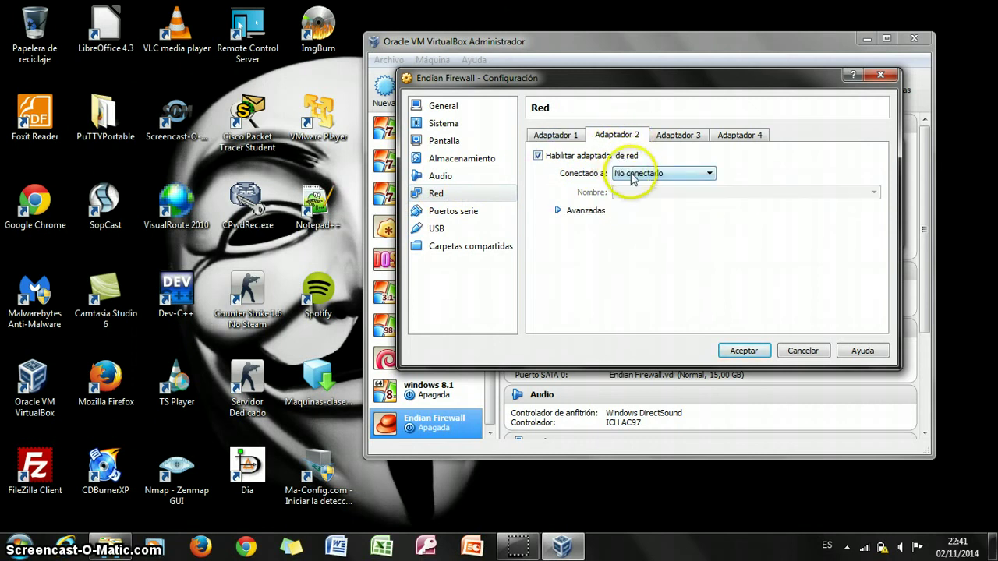
left_click(633, 173)
left_click(629, 196)
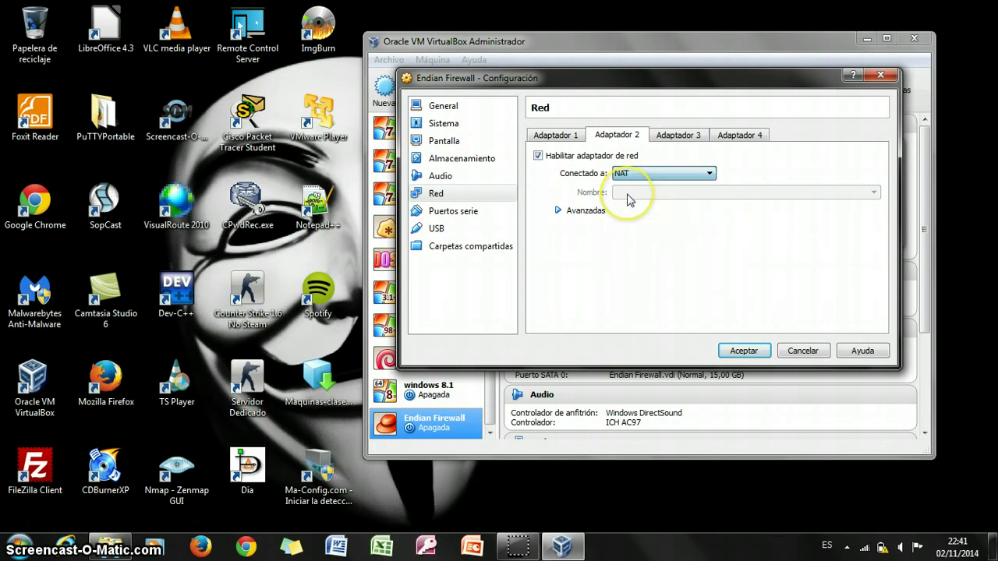
left_click(566, 136)
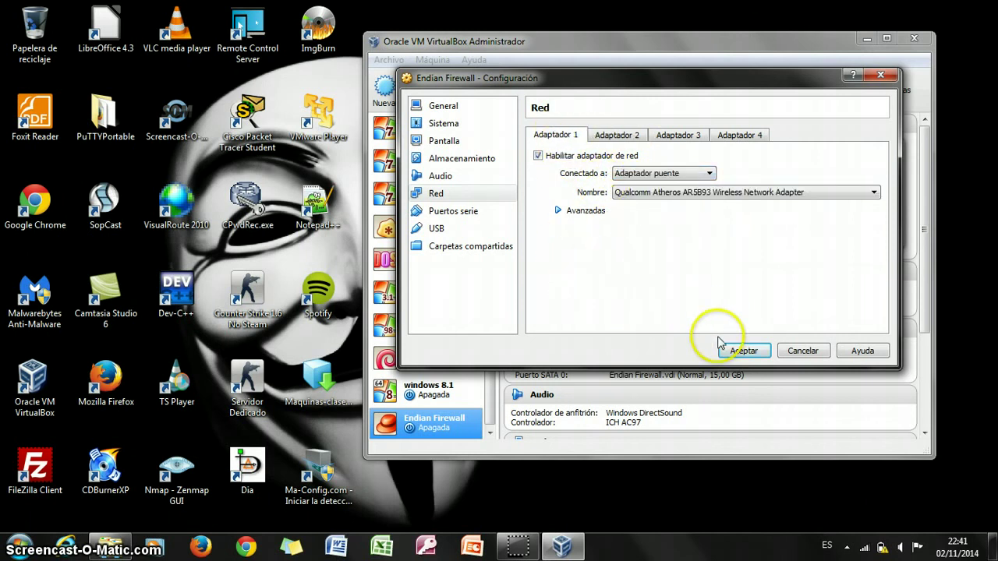
left_click(744, 352)
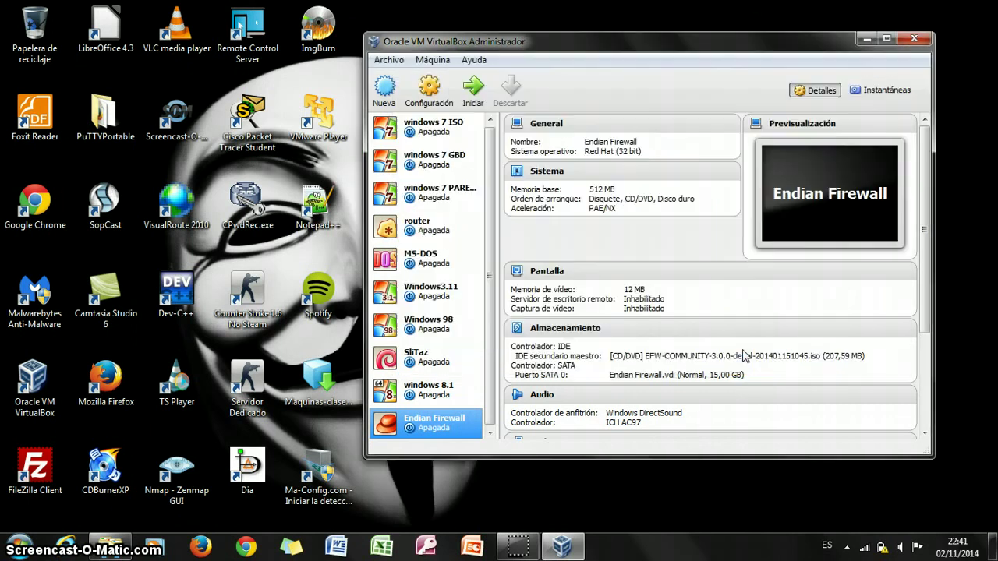
Start the Endian Firewall VM and boot the default installation from the ISO.
left_click(476, 89)
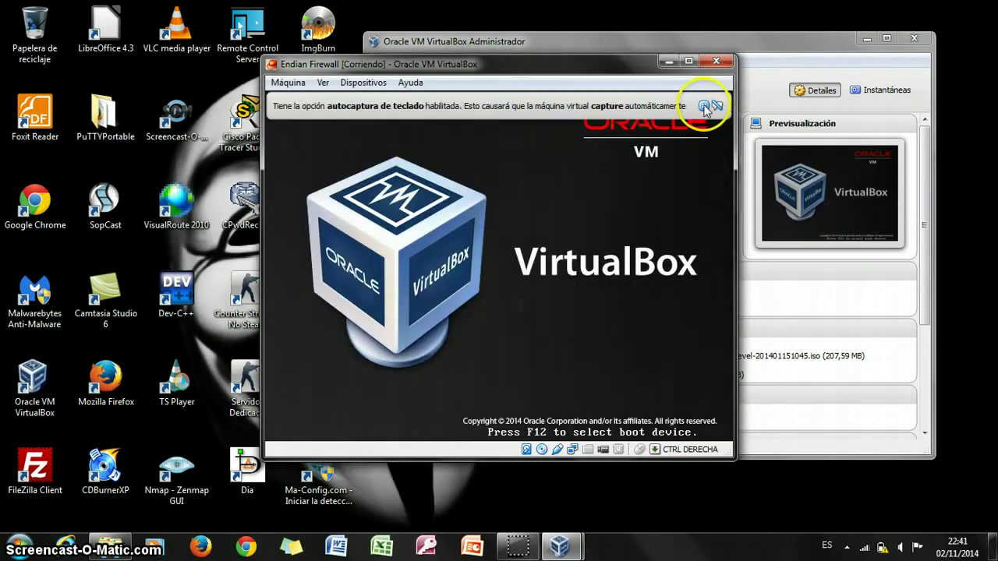
left_click(702, 105)
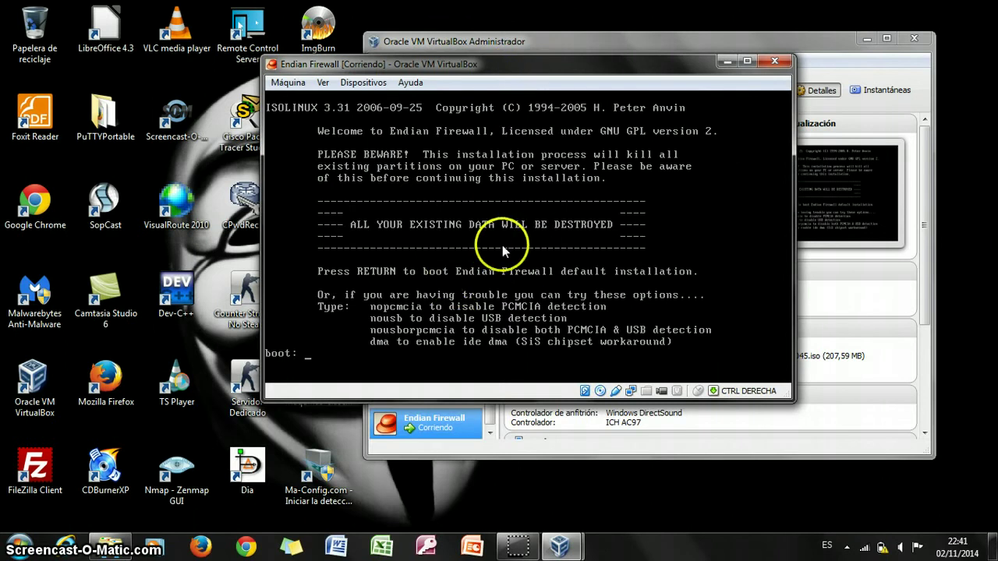
key("Return")
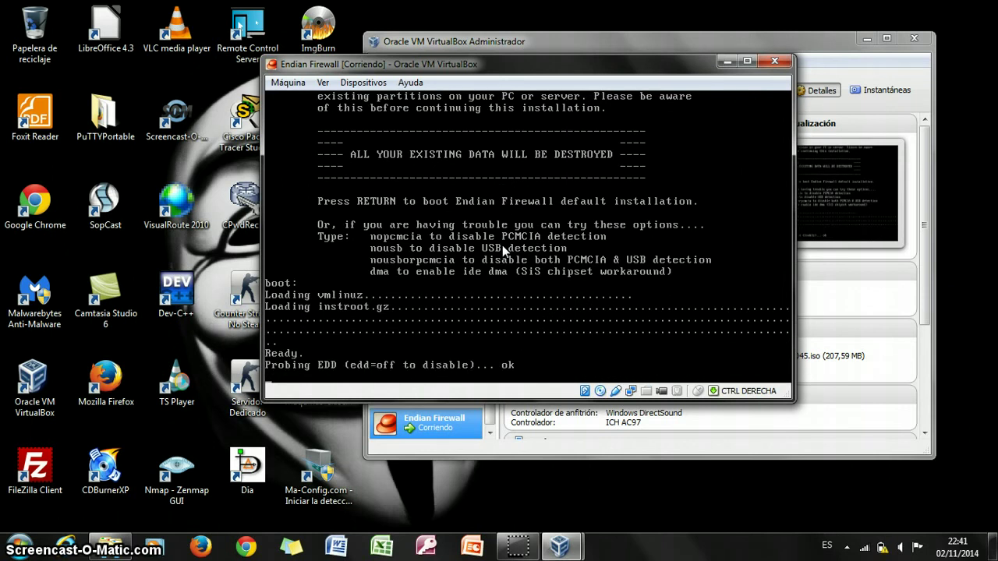
left_click(847, 548)
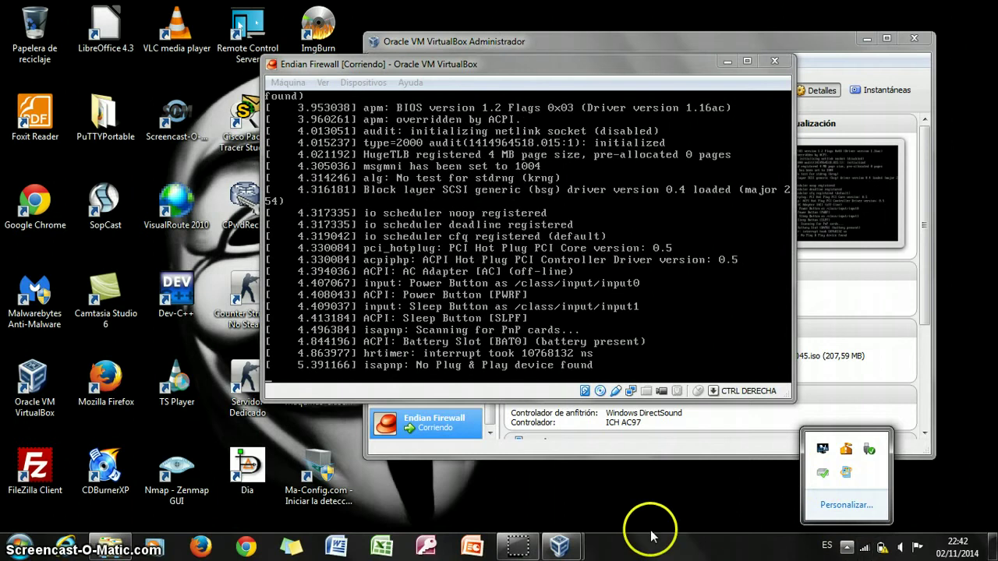
left_click(503, 546)
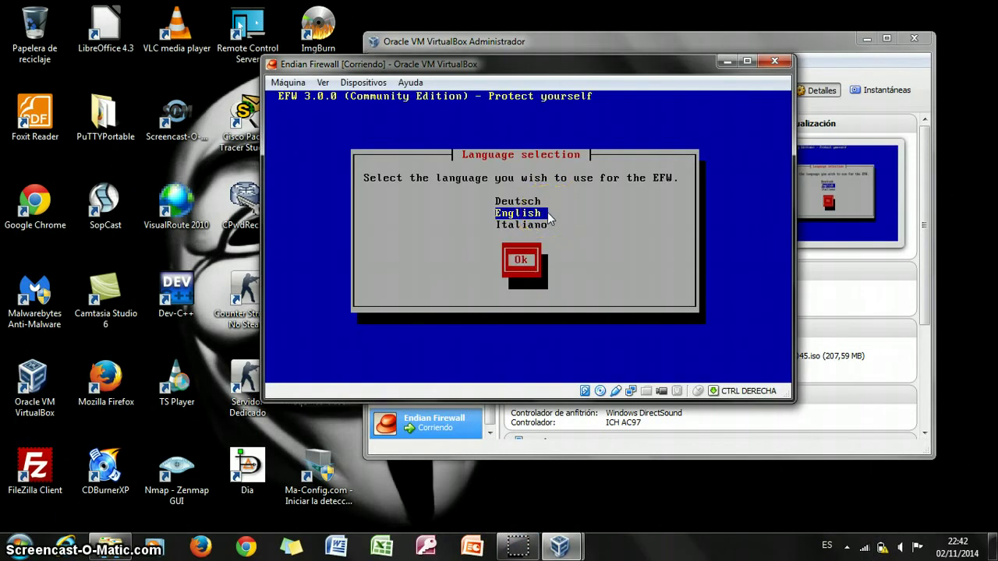
Choose English, accept the welcome message, and confirm wiping and partitioning the disk.
key("Return")
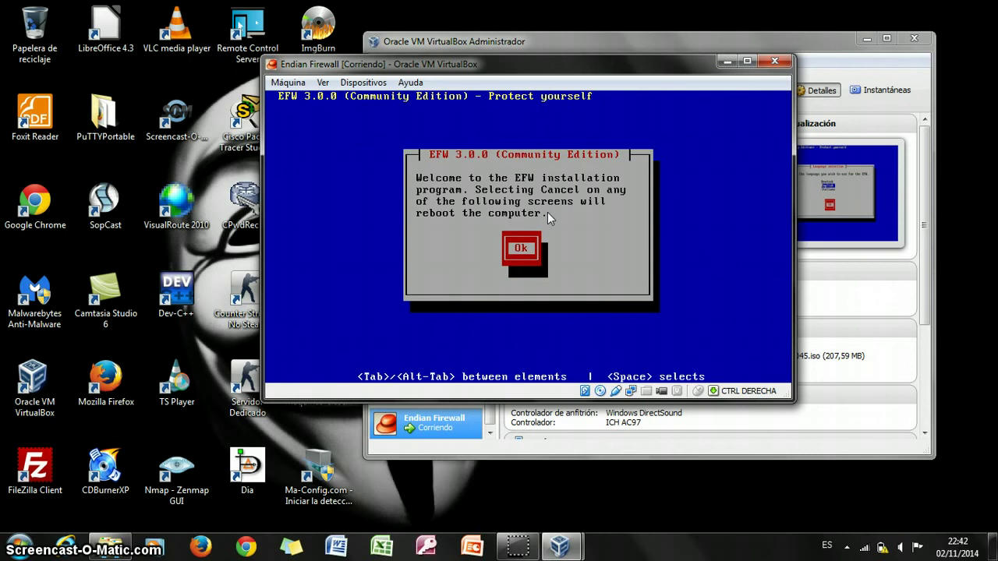
key("Return")
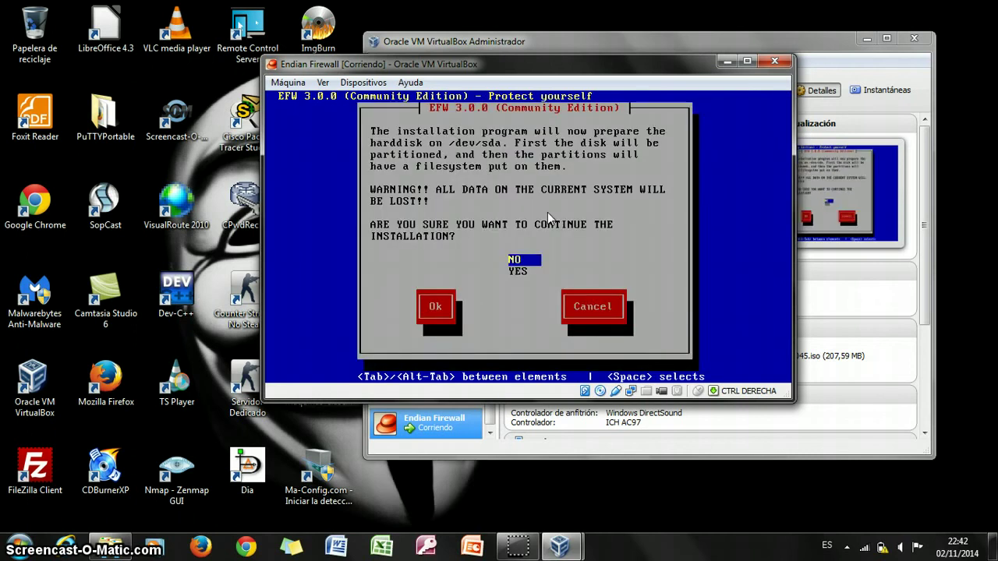
key("Down")
key("Tab")
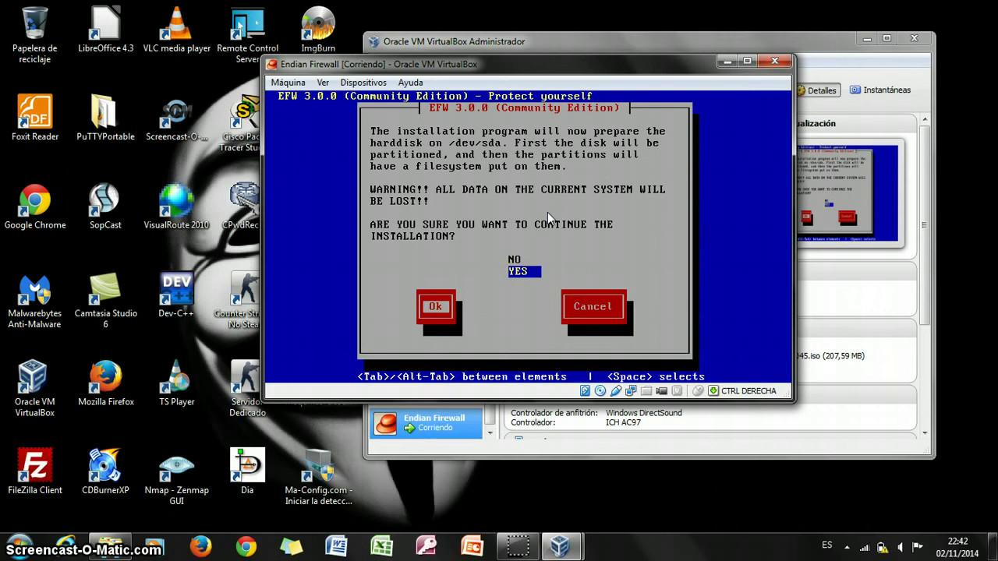
key("Return")
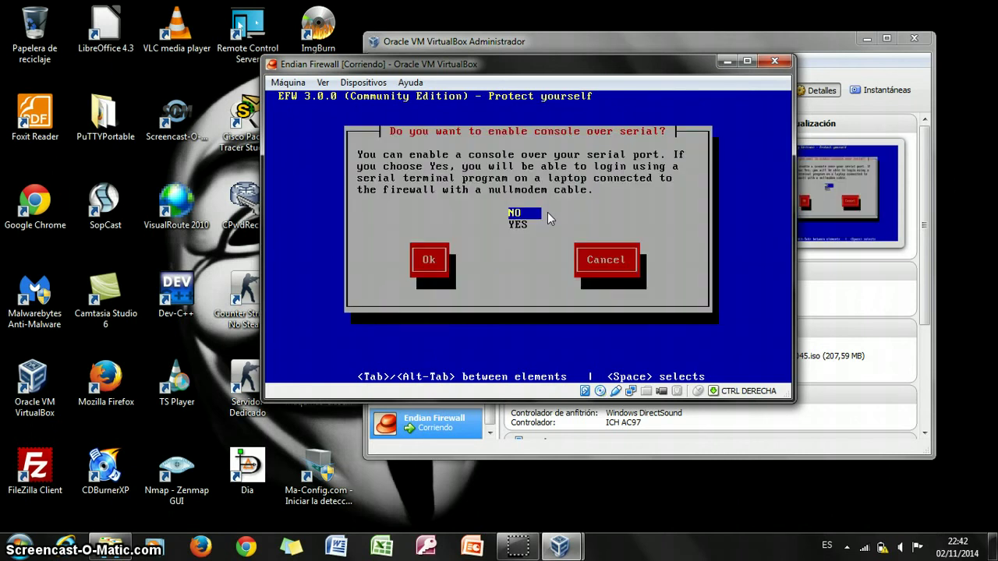
Keep the serial console disabled (NO) and confirm to proceed with installation.
key("Down")
key("Up")
key("Tab")
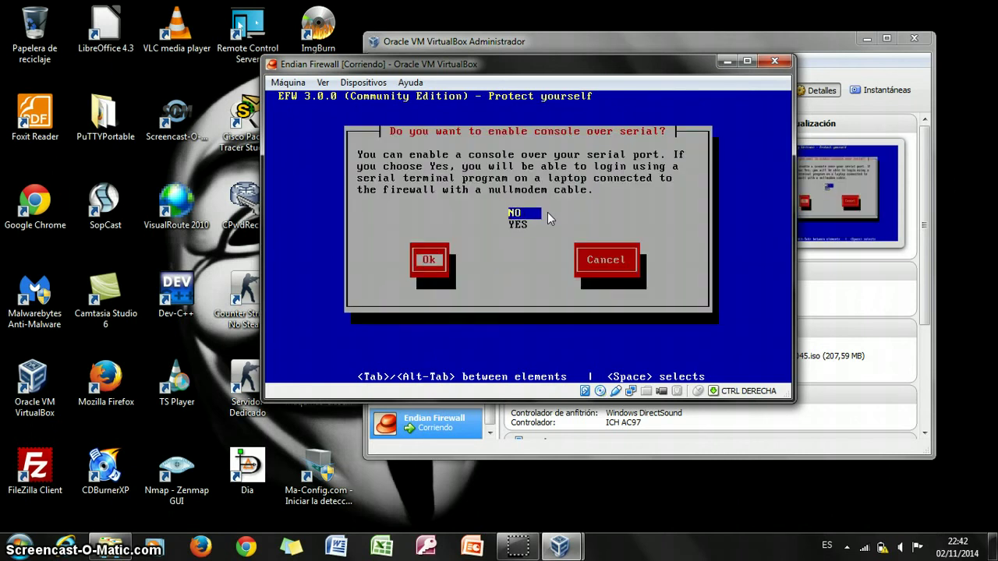
key("Return")
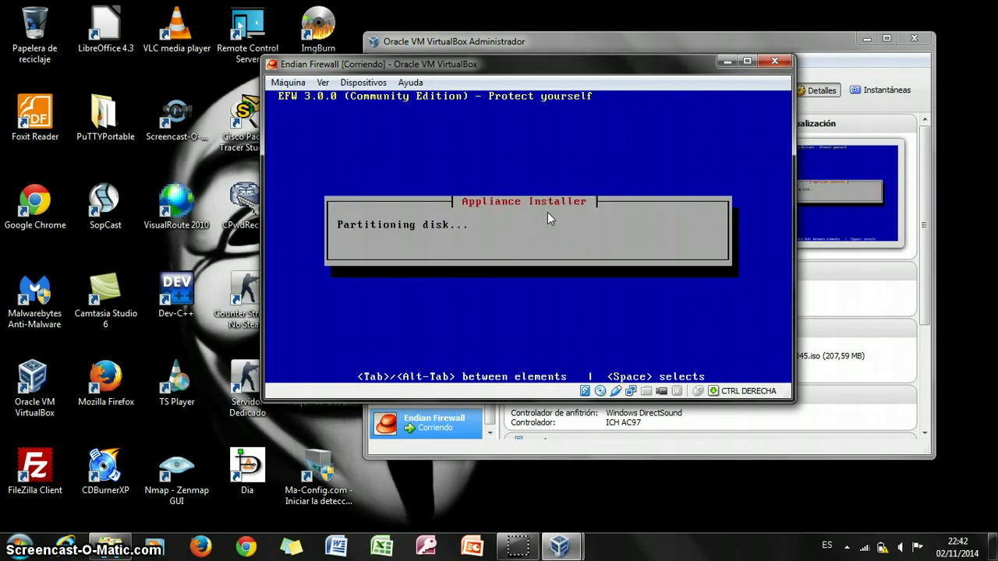
mouse_move(523, 548)
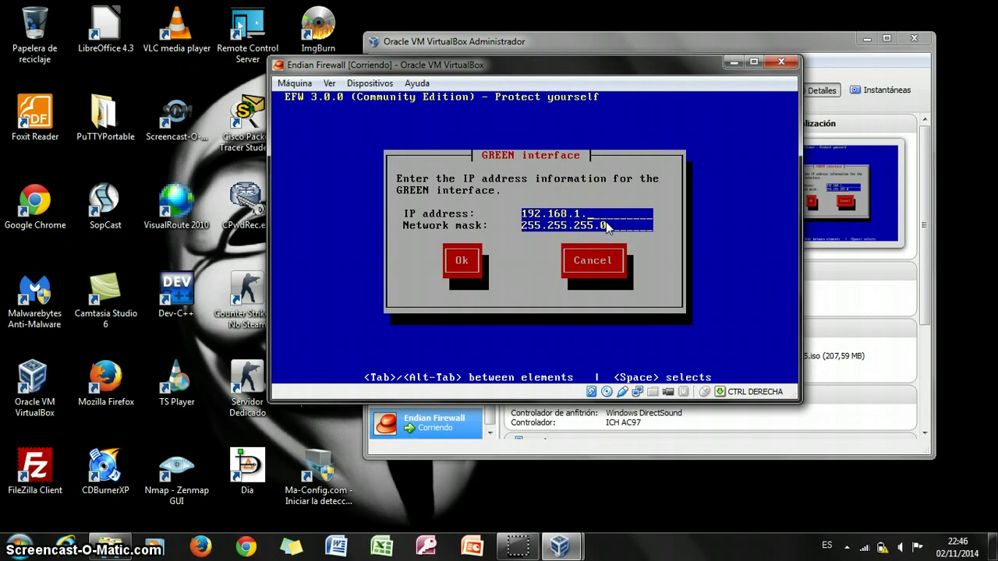
Complete the GREEN IP as 192.168.1.80 with mask 255.255.255.0 and confirm.
type("0")
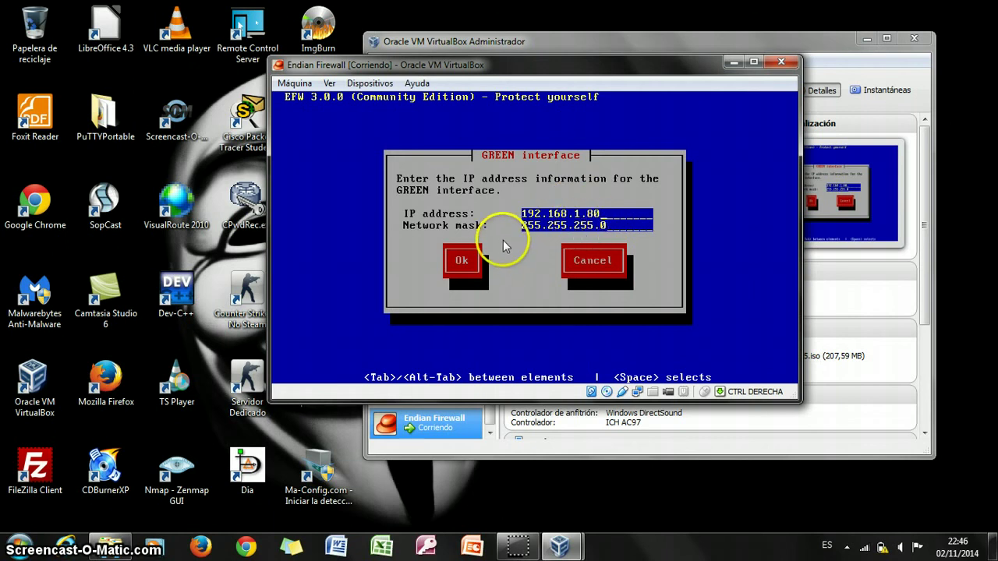
key("Tab")
key("Tab")
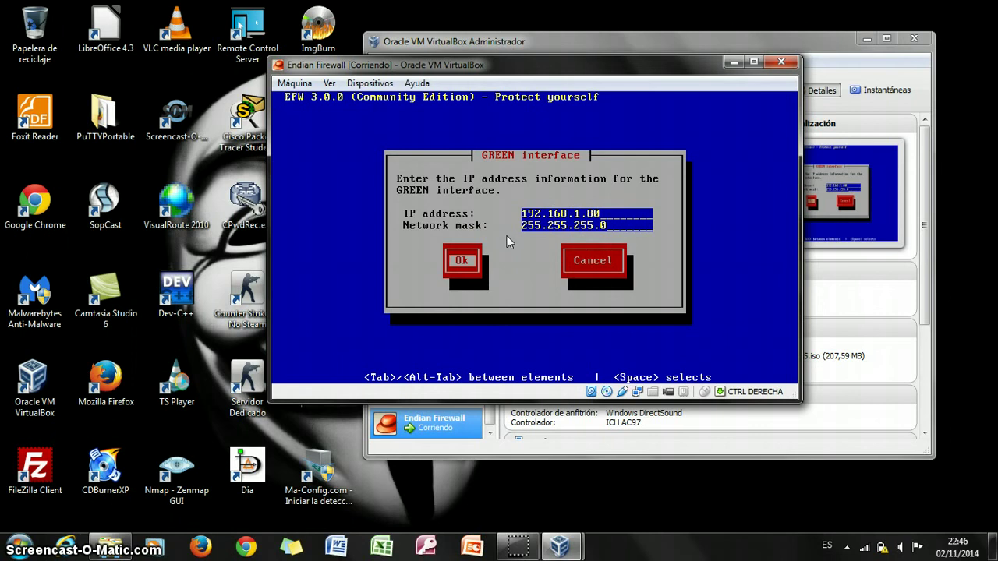
key("Return")
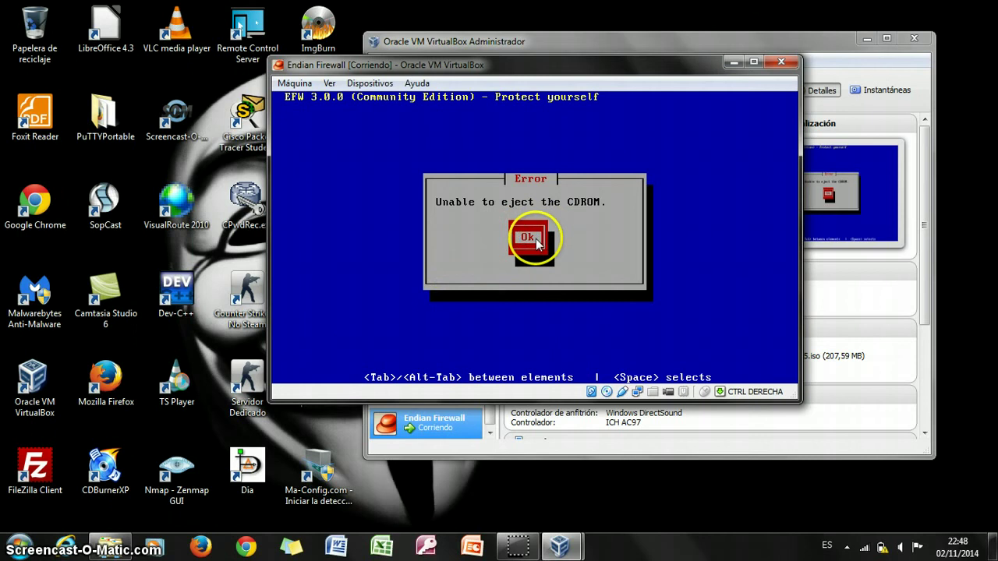
Force-unmount the EFW installer ISO from the virtual CD/DVD drive and dismiss the eject error.
left_click(378, 84)
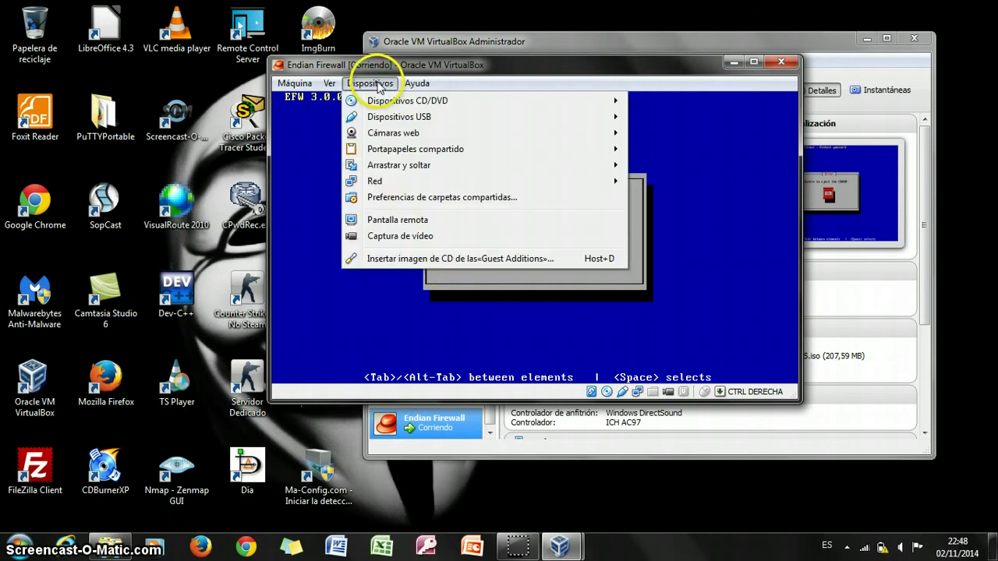
mouse_move(496, 104)
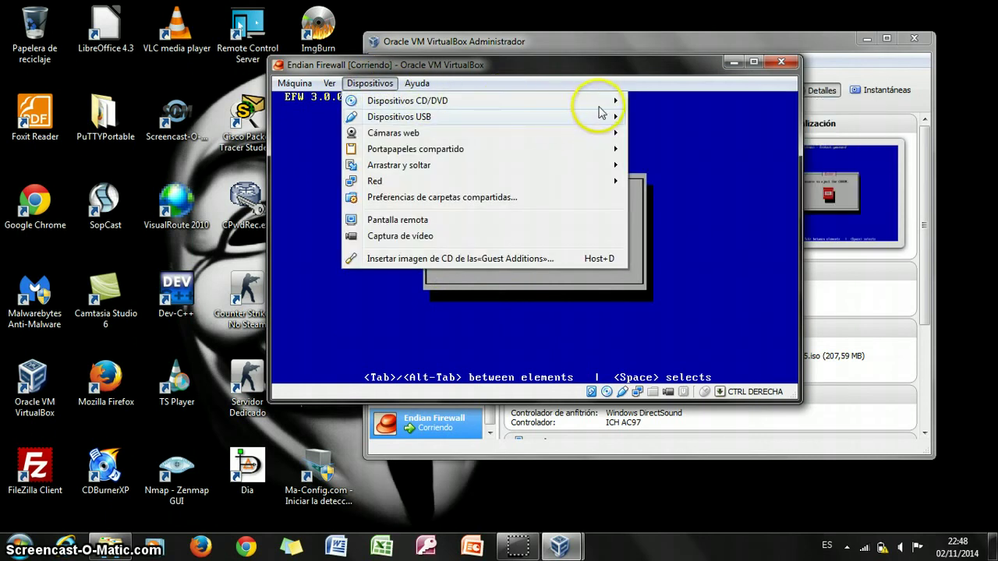
mouse_move(604, 101)
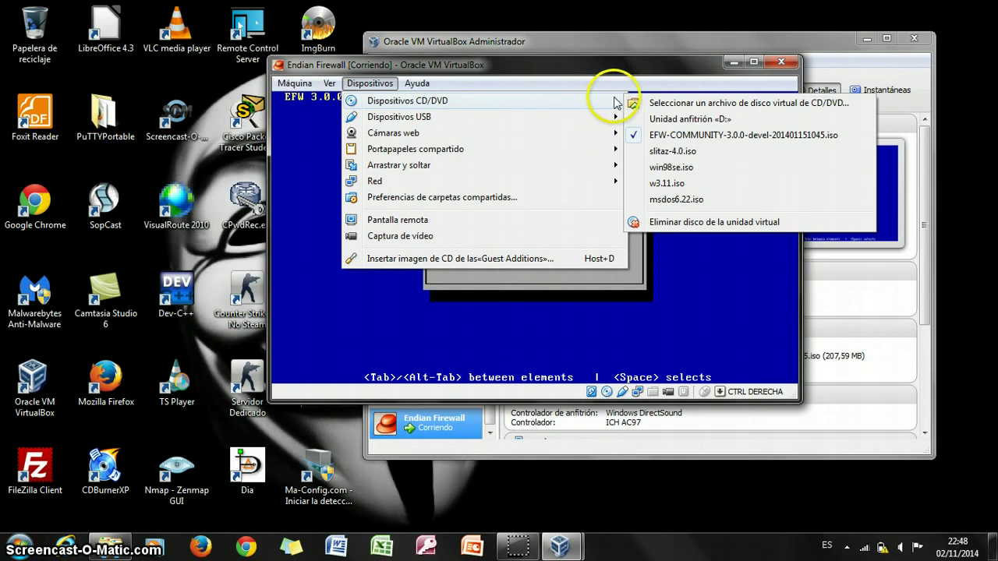
left_click(637, 136)
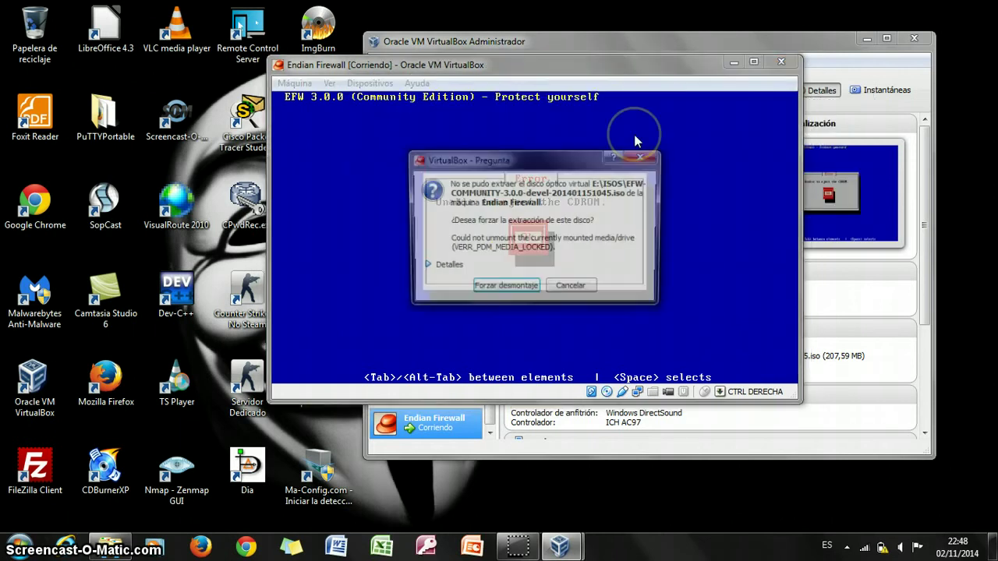
left_click(519, 287)
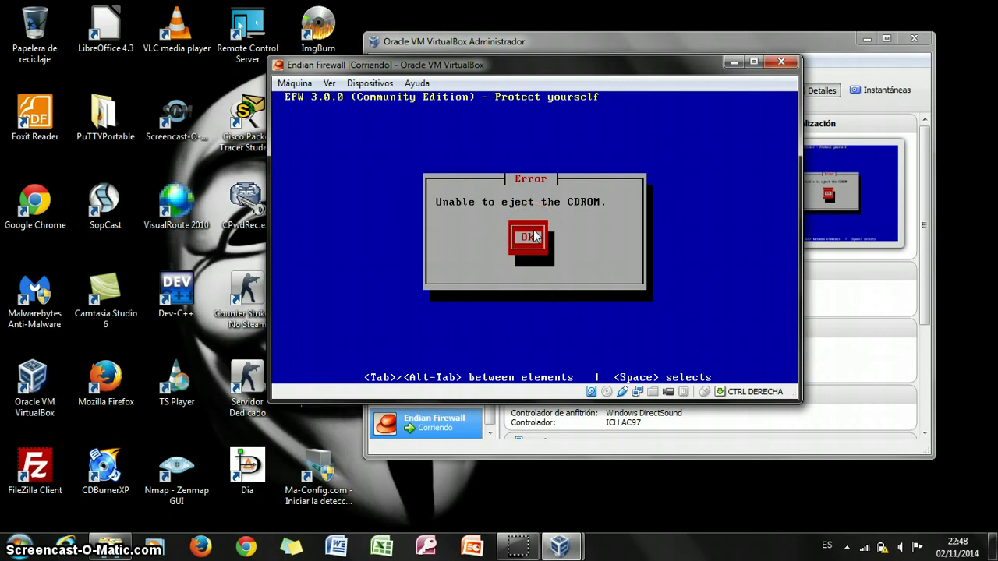
key("Return")
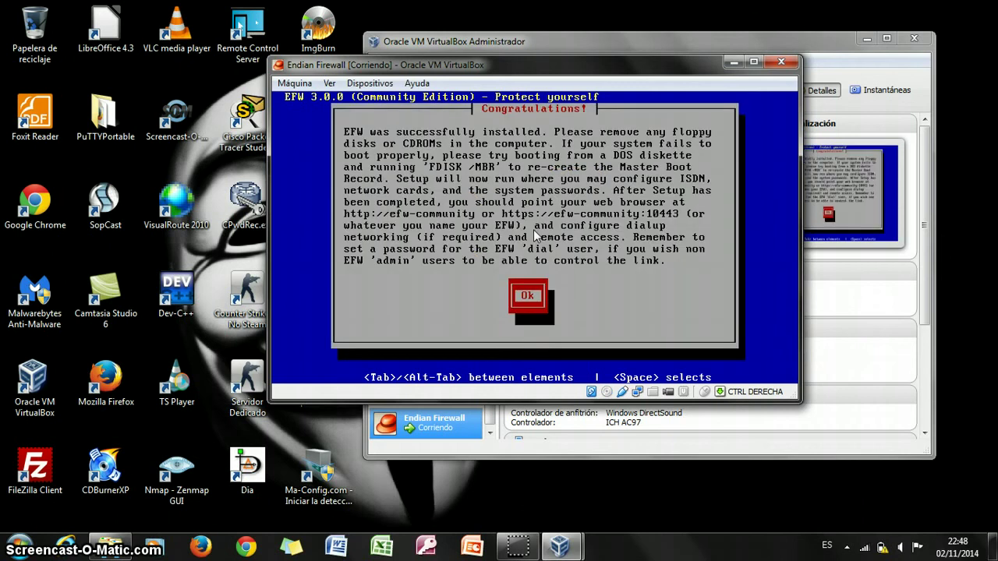
Acknowledge the Congratulations screen and boot the EFW GRUB entry into the console menu.
key("Return")
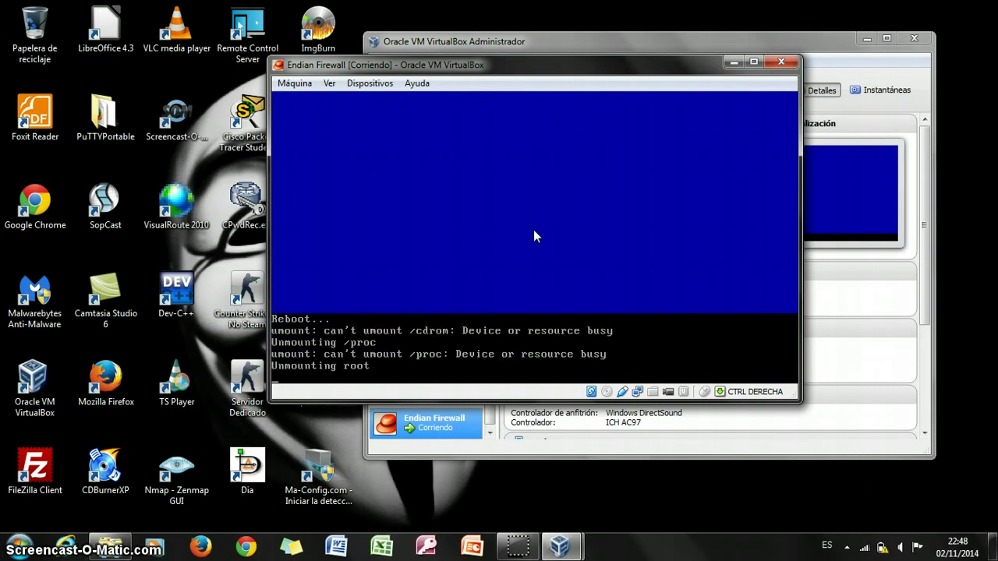
left_click(522, 209)
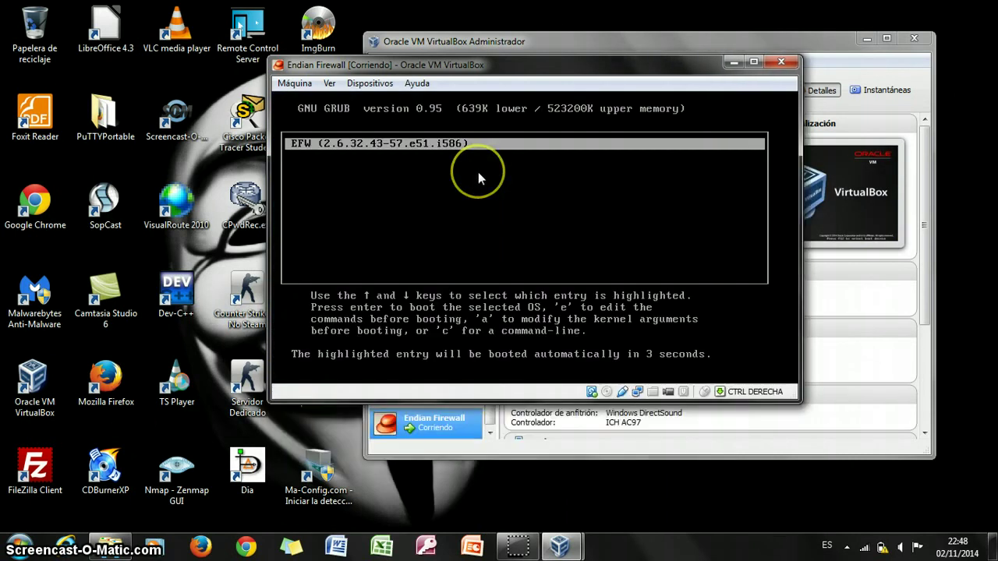
key("Return")
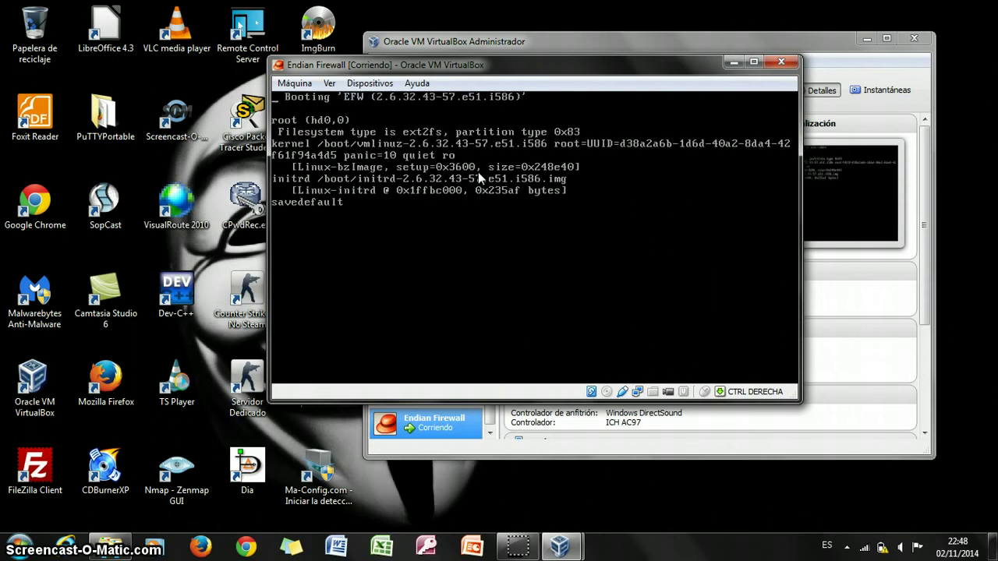
left_click(470, 218)
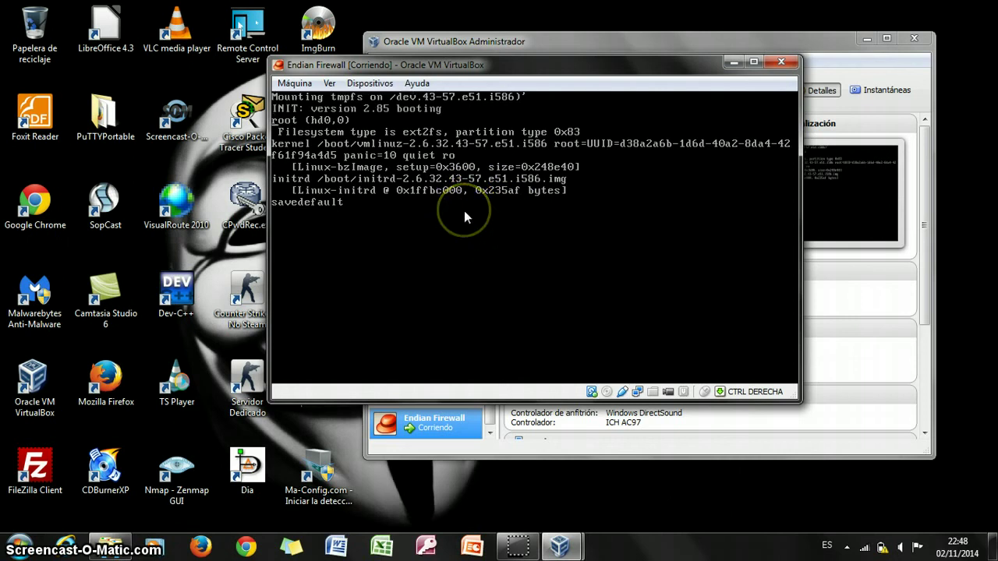
key("Escape")
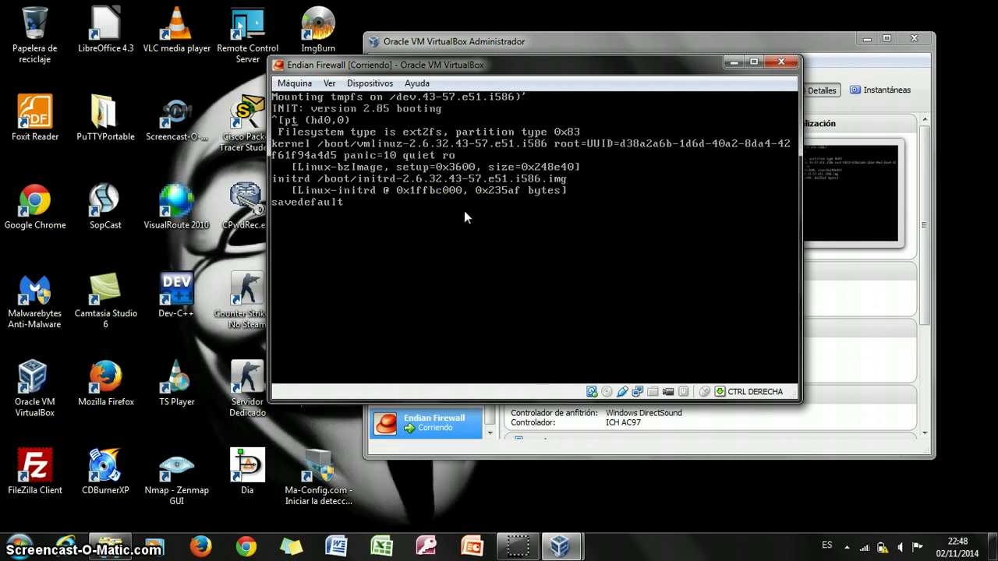
left_click(463, 243)
left_click(510, 546)
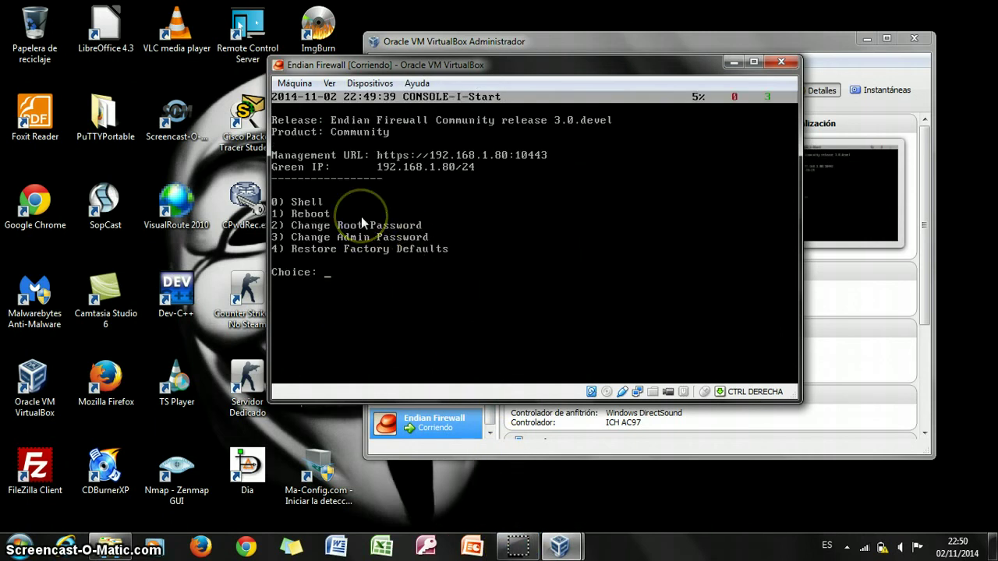
Choose the Shell option (0) from the console menu and enter root at the prompt.
type("0")
key("Return")
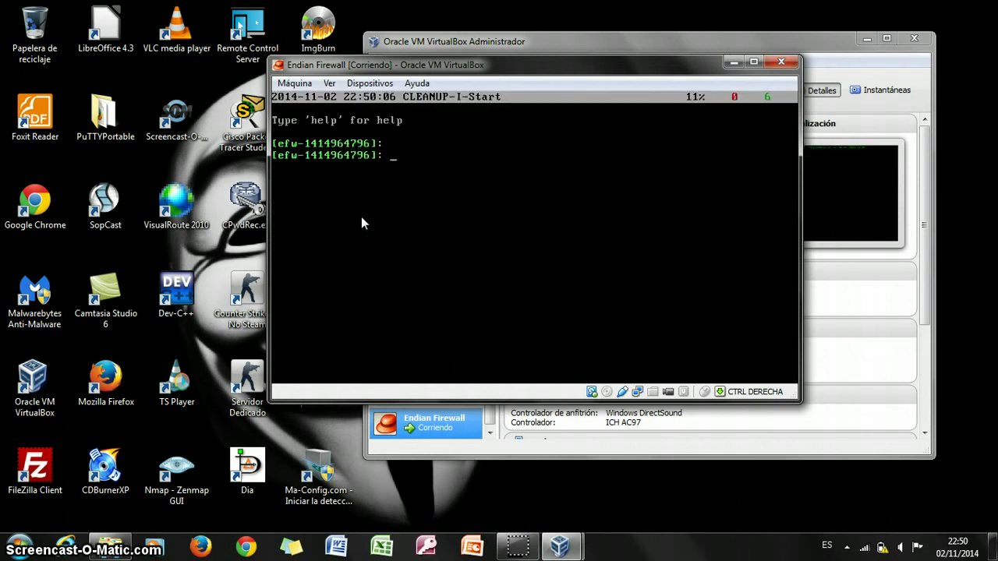
type("e")
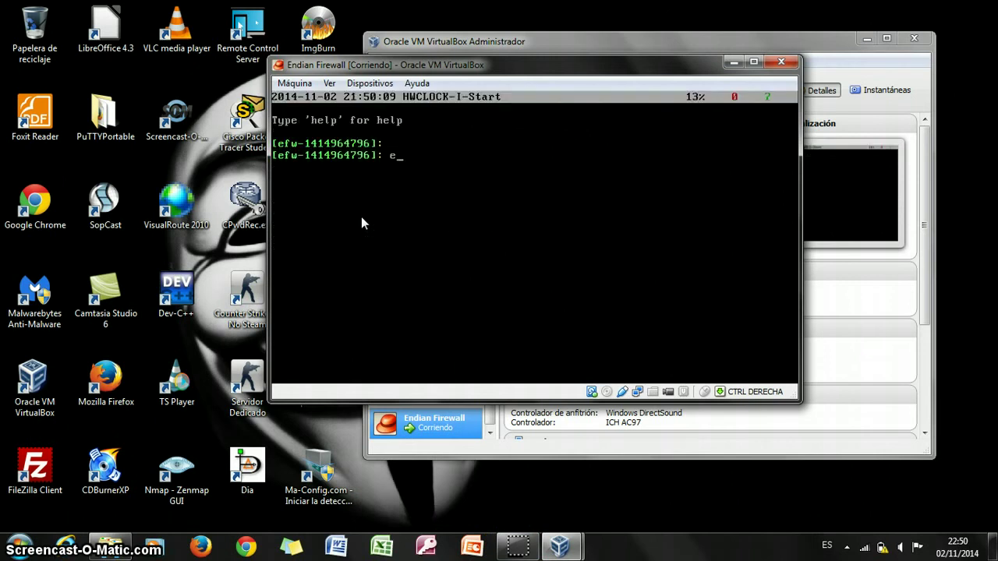
type("?")
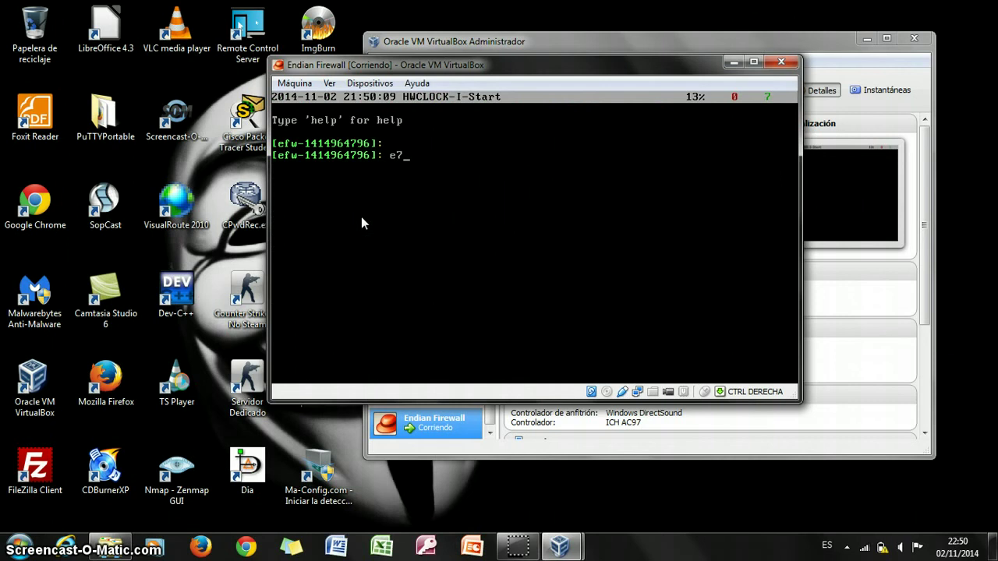
key("BackSpace")
key("BackSpace")
type("root")
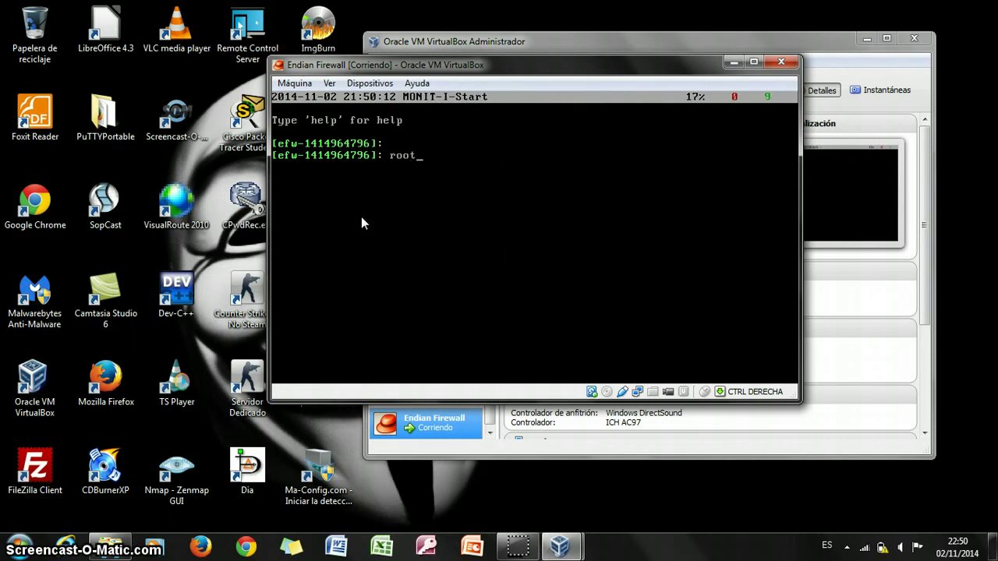
key("Return")
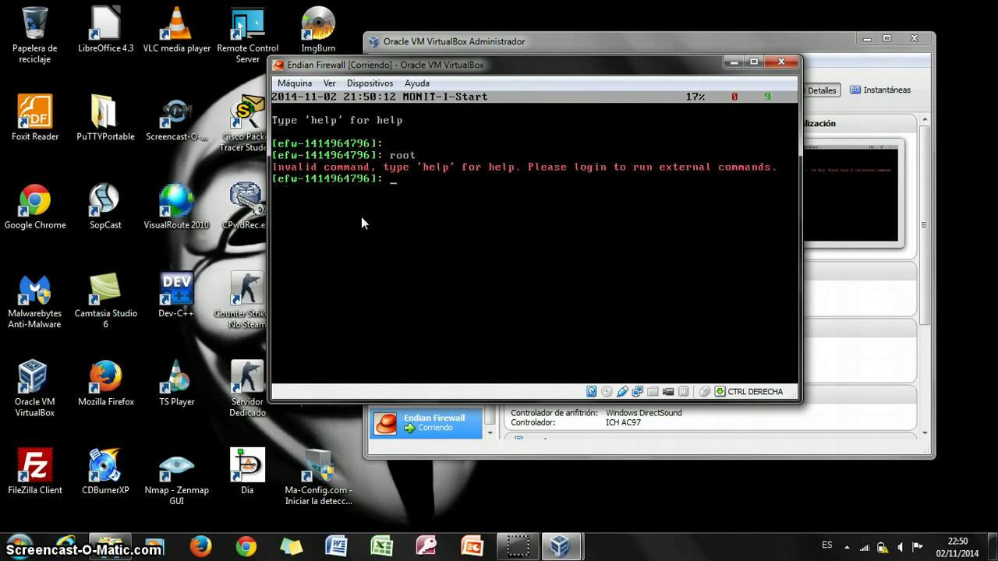
Run login and sign in as root with the root password.
type("login")
key("Return")
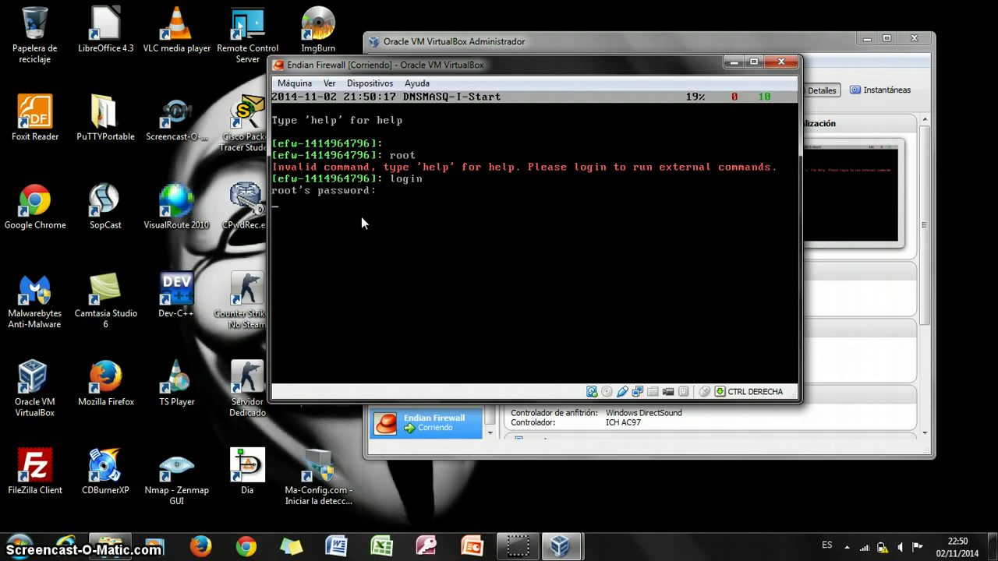
key("Return")
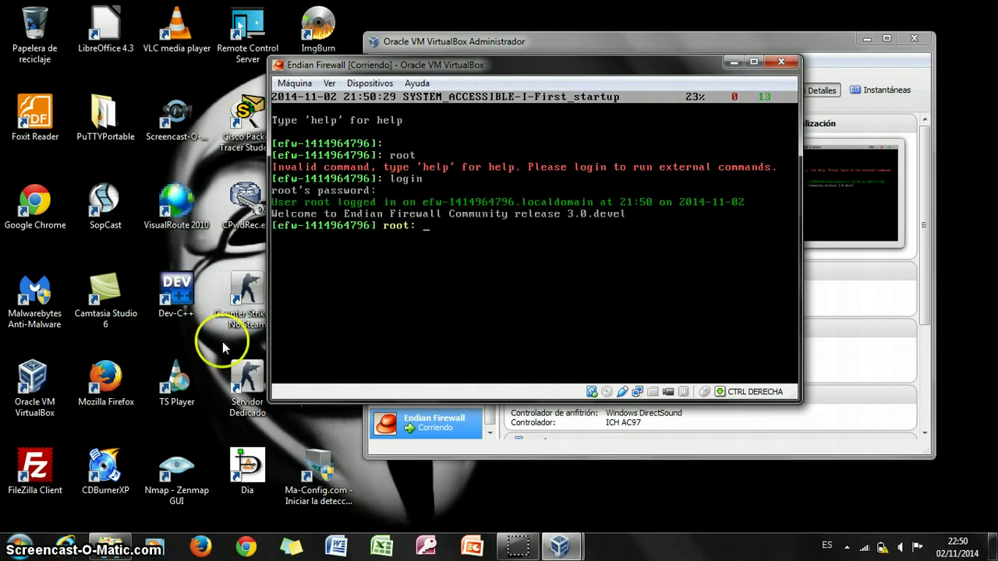
left_click(201, 550)
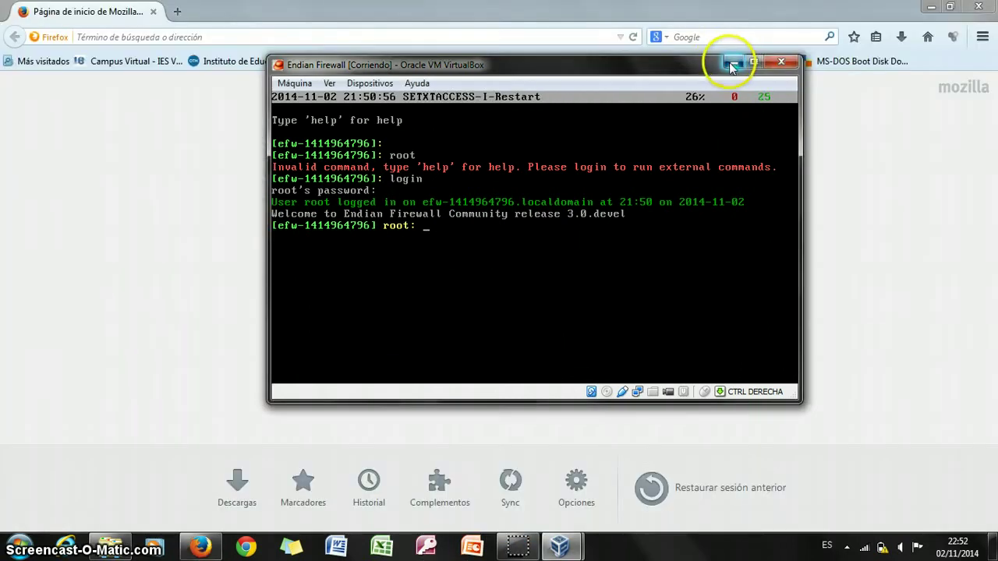
Hide VirtualBox and browse Firefox to 192.168.1.80, which redirects to the HTTPS setup on port 10443.
left_click(731, 64)
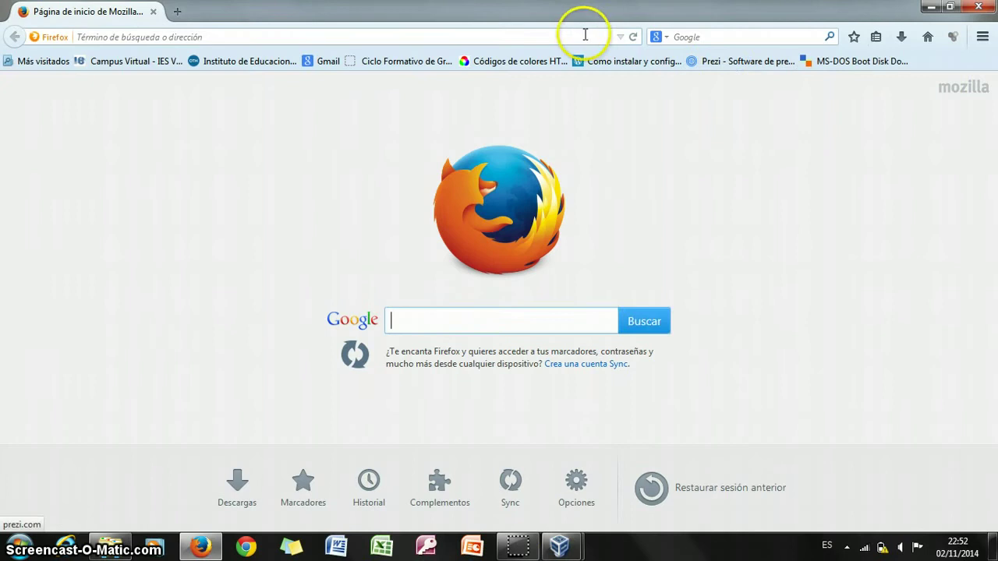
left_click(568, 36)
type("192.168.1.80/")
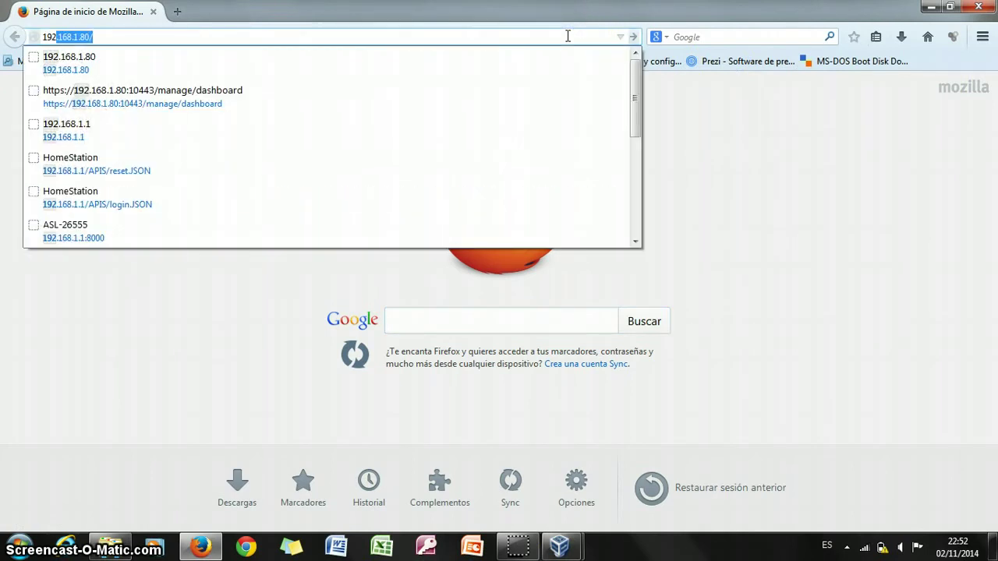
key("Right")
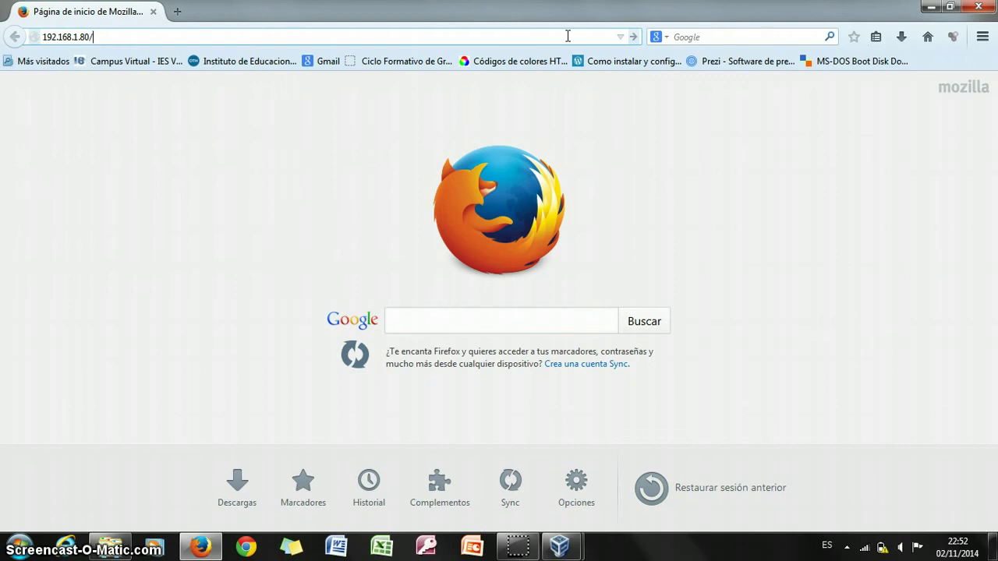
key("Return")
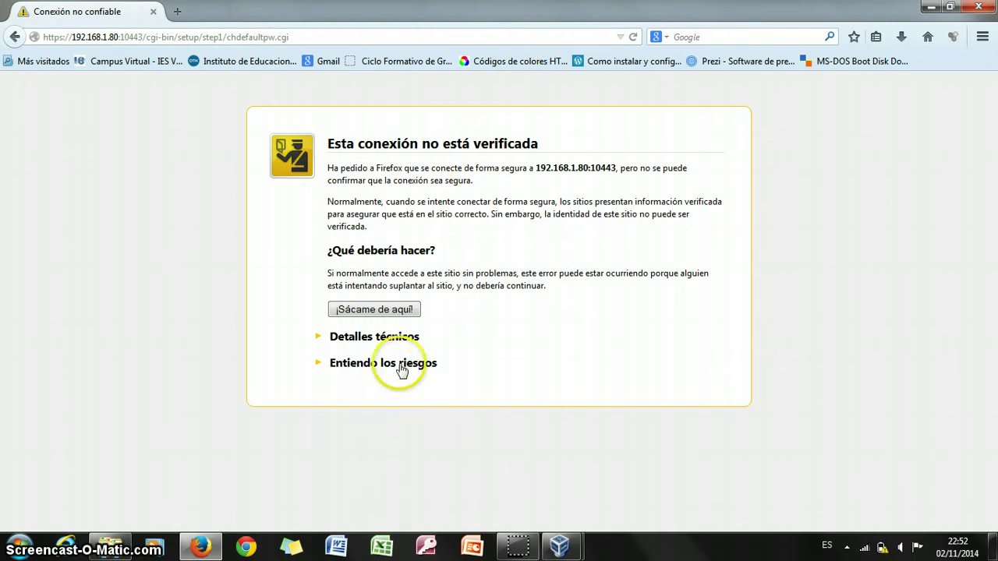
Add and confirm a permanent security exception for the firewall's untrusted certificate.
left_click(400, 365)
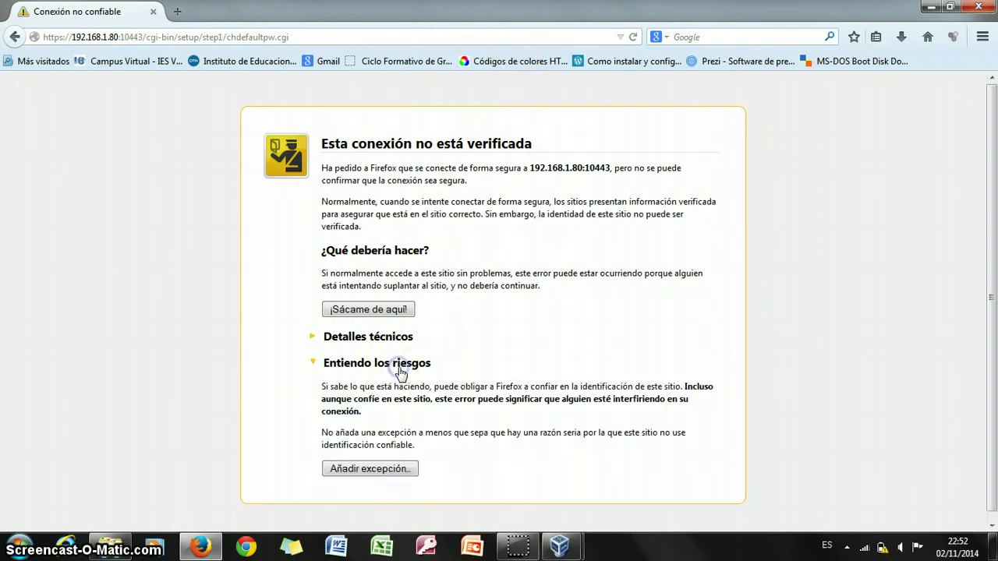
left_click(377, 468)
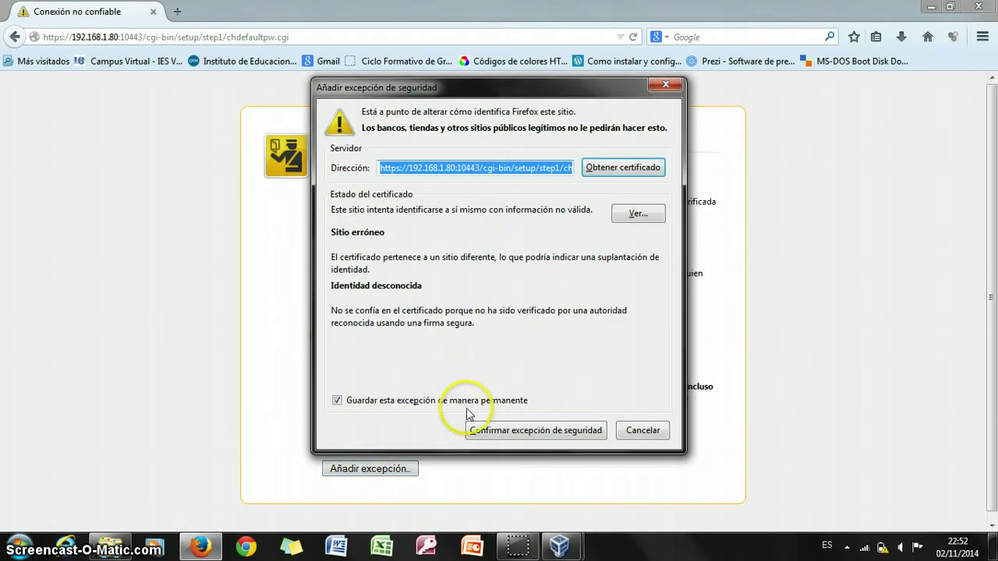
left_click(482, 430)
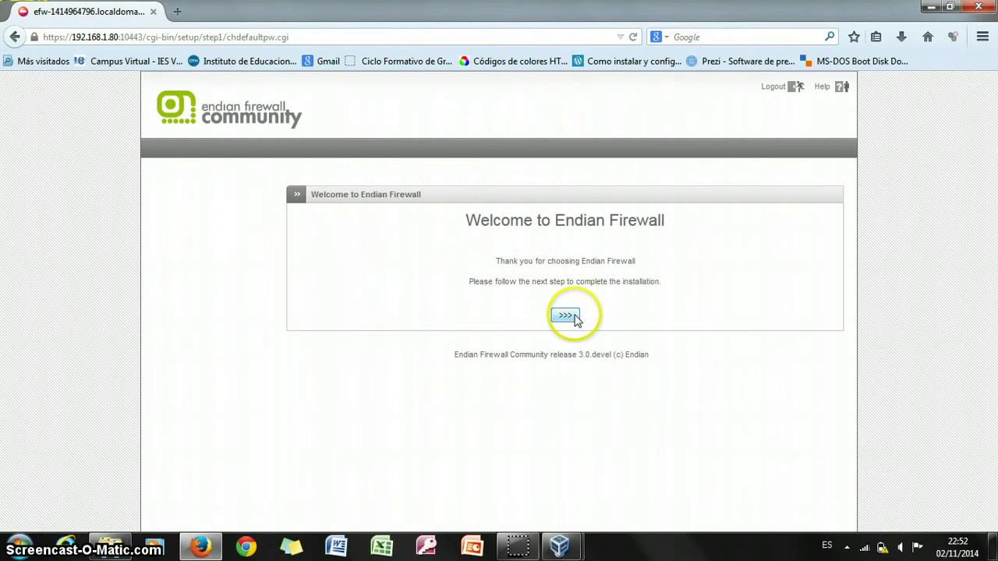
Past the welcome screen, choose Español as the language and Europe/Madrid as the timezone, then continue.
left_click(565, 316)
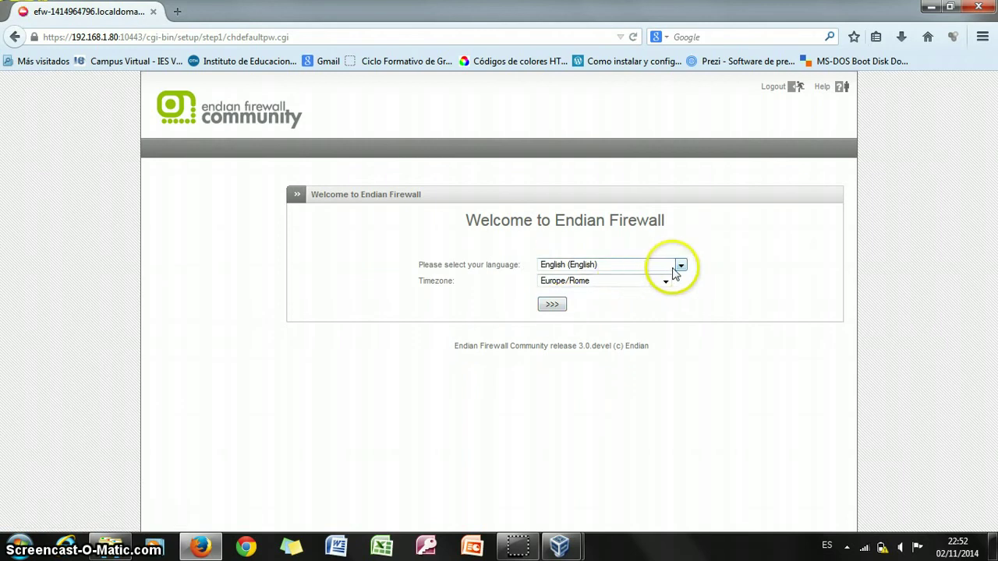
left_click(681, 265)
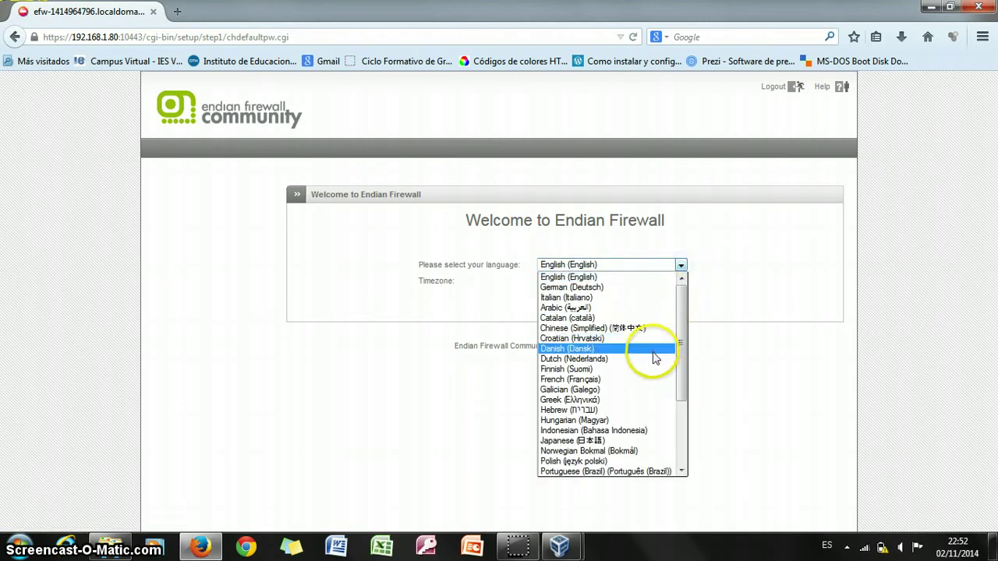
scroll(680, 350, "down", 2)
left_click_drag(681, 365, 679, 397)
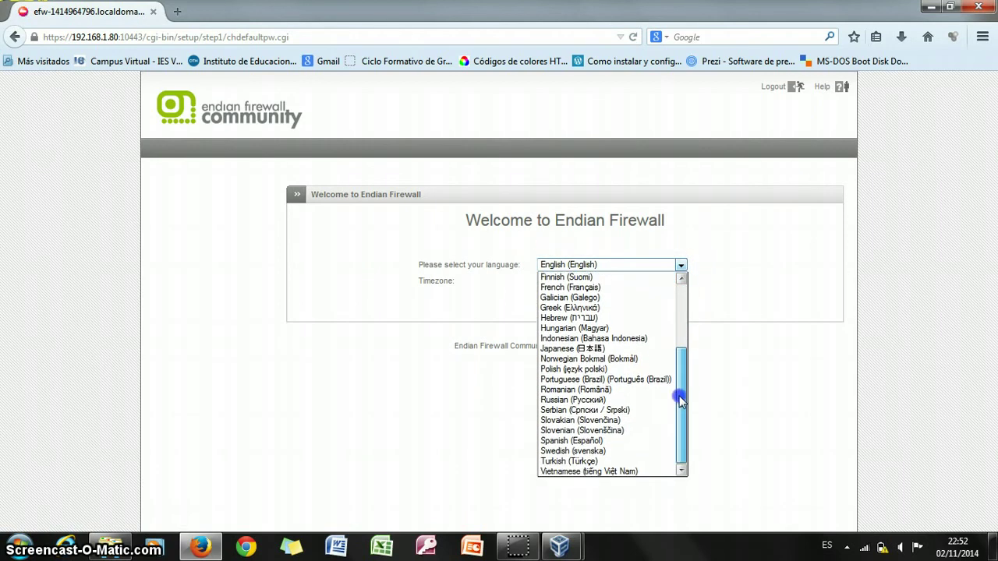
left_click(631, 450)
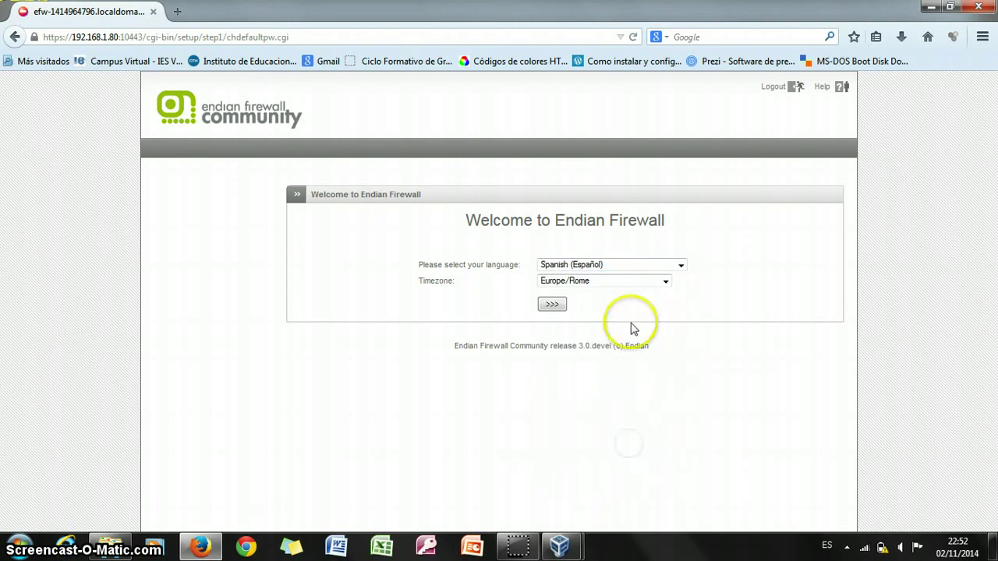
left_click(665, 280)
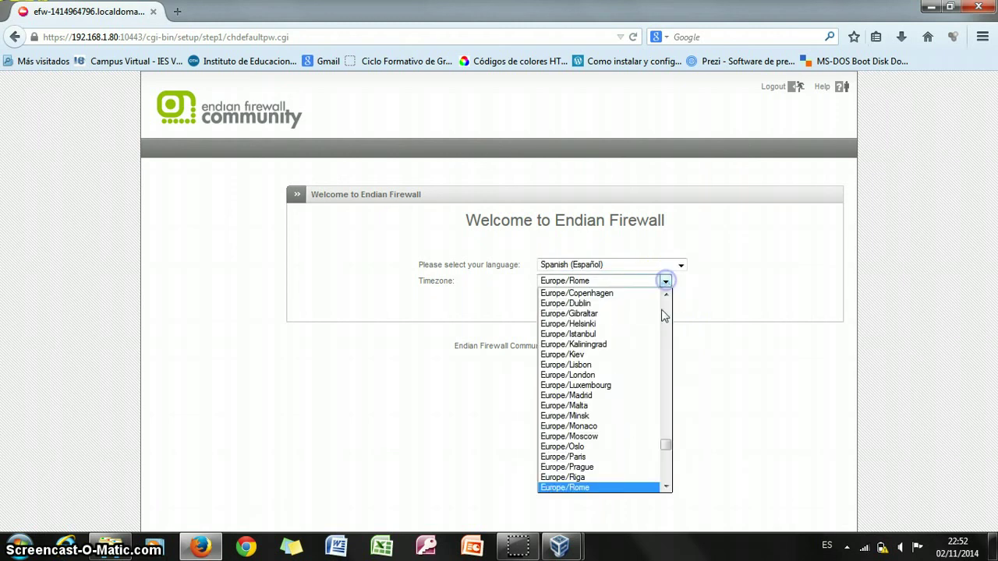
left_click(613, 396)
left_click(560, 303)
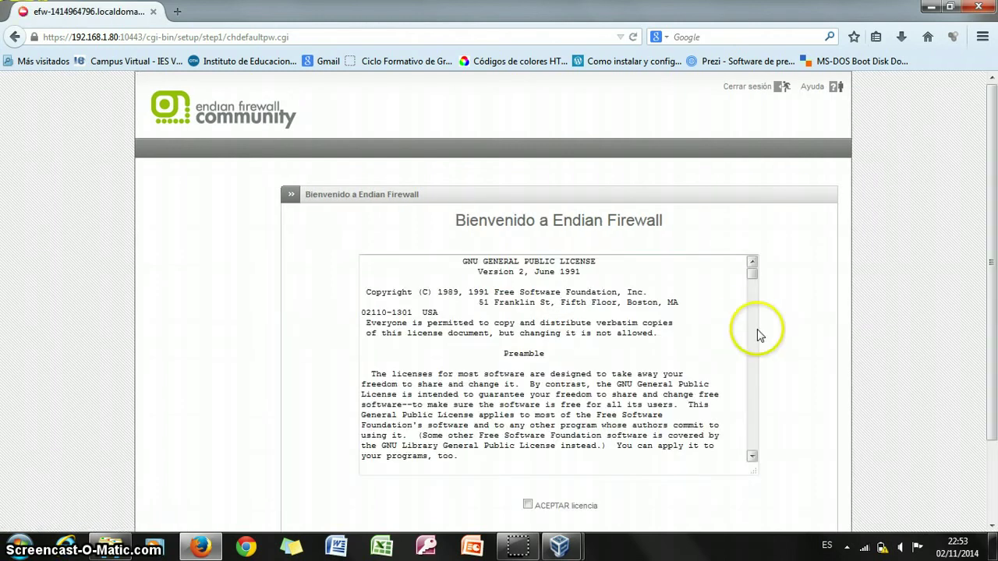
Tick 'ACEPTAR licencia', then leave backup restore at No and continue to the password page.
left_click_drag(994, 234, 992, 282)
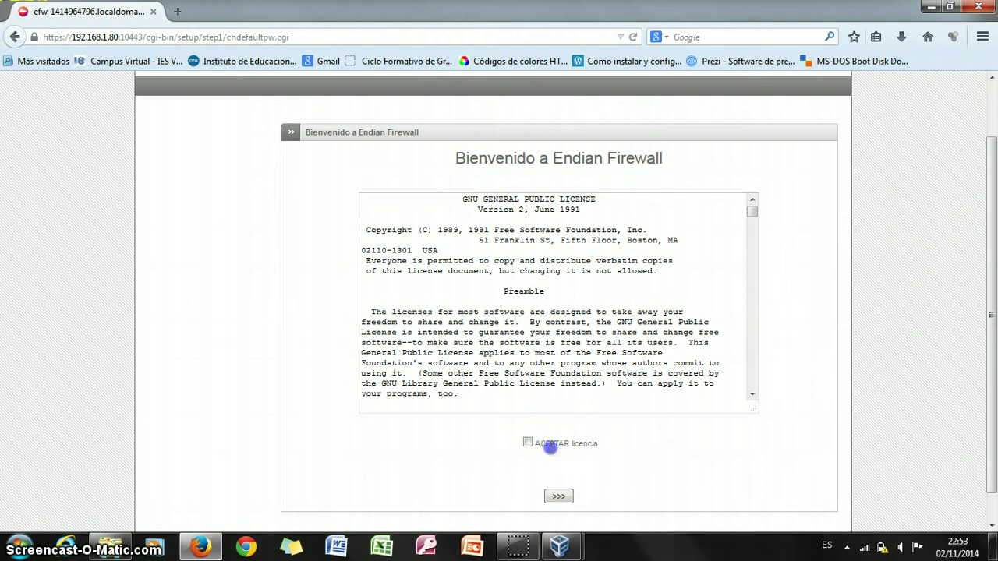
left_click(528, 443)
left_click(558, 498)
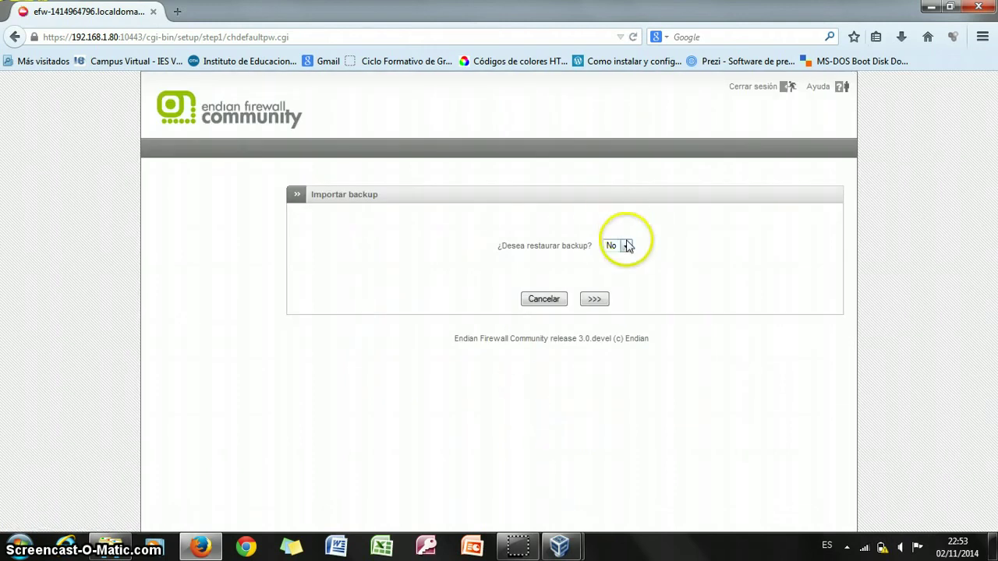
left_click(595, 300)
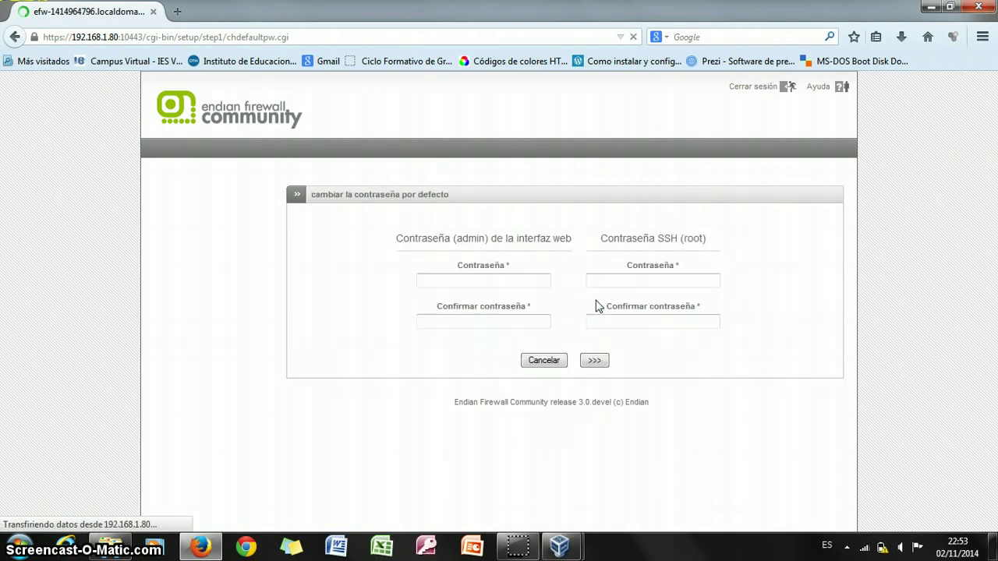
Enter and confirm new passwords for the web admin and SSH root accounts, then submit.
left_click(528, 283)
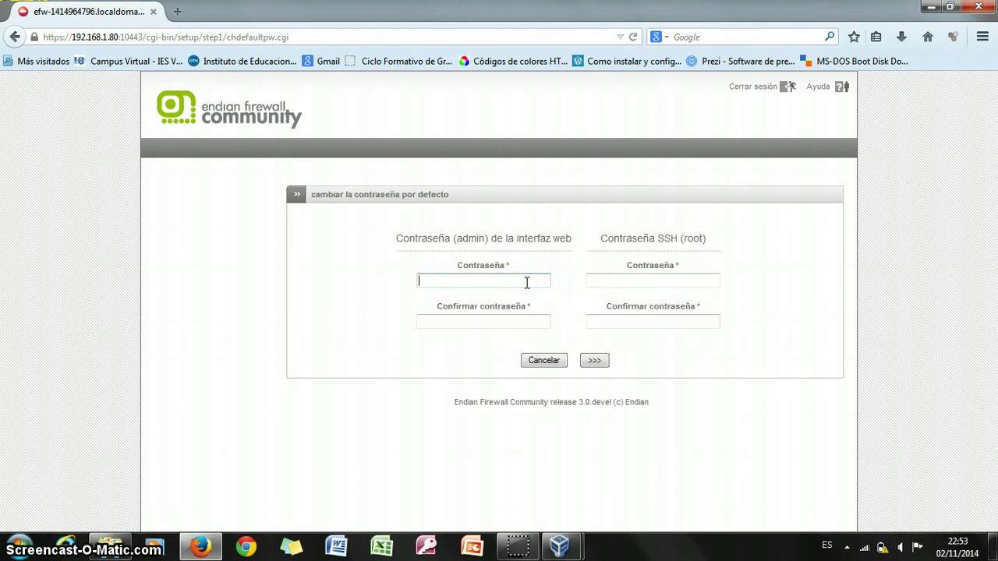
type("••")
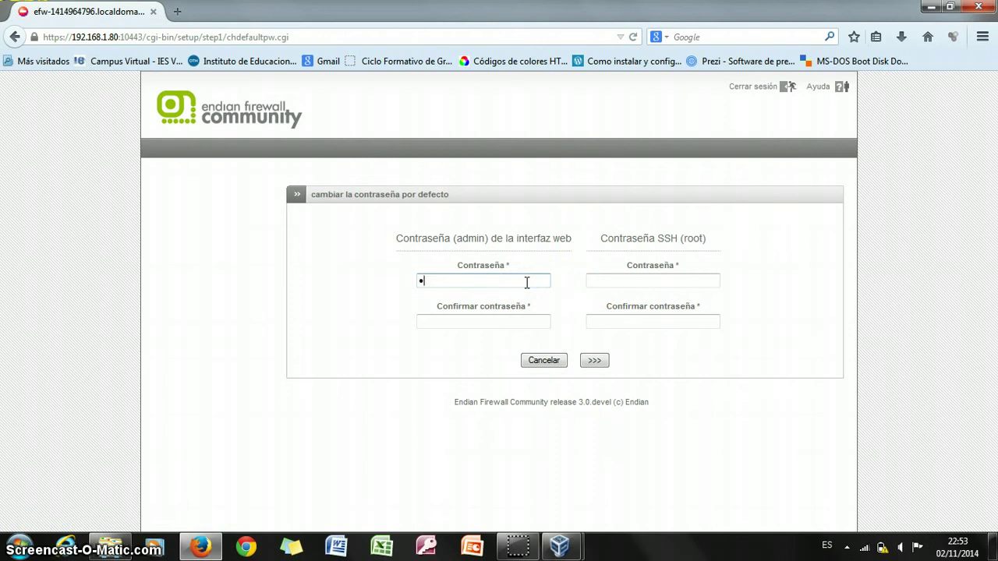
type("•••")
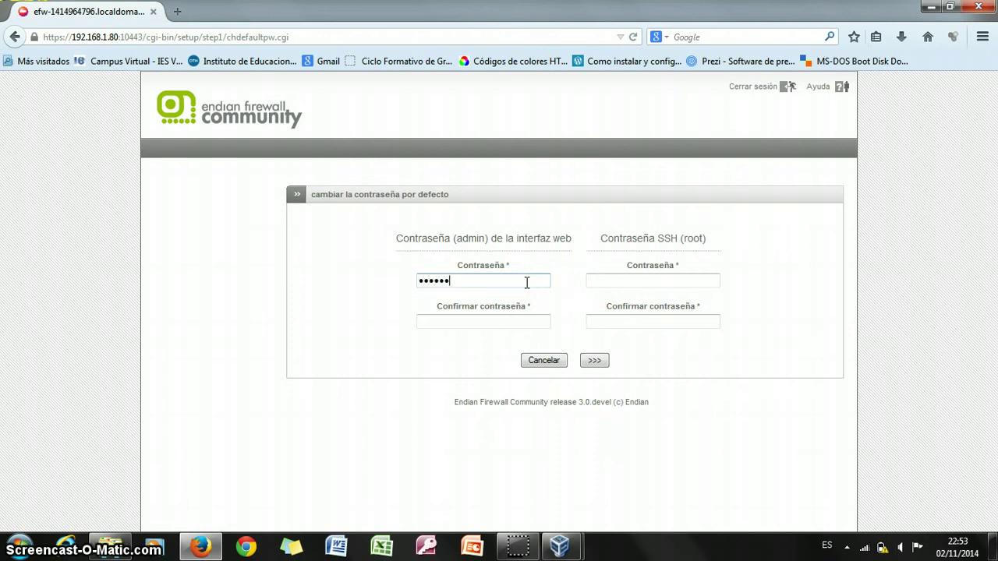
key("Tab")
type("••••••")
key("Tab")
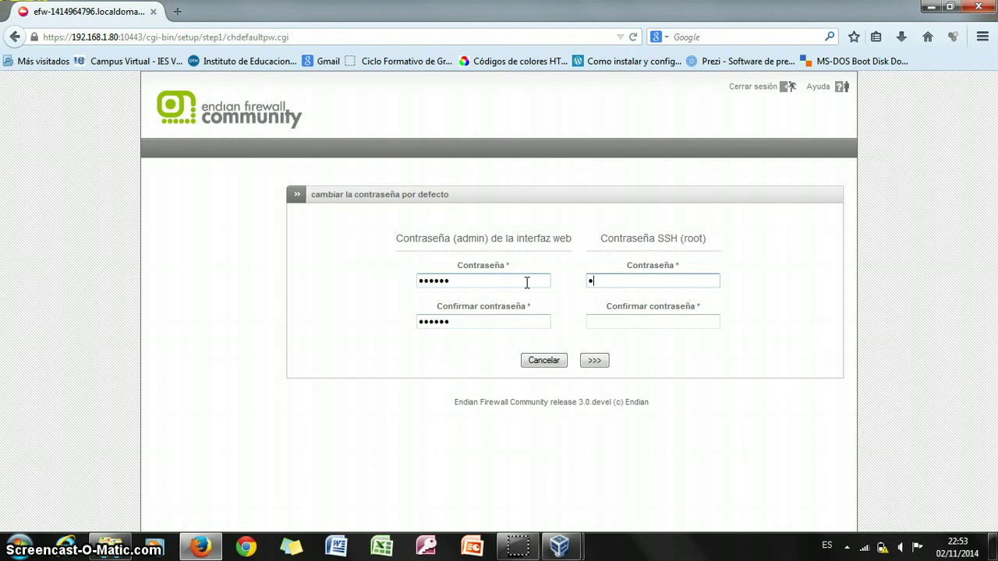
key("Tab")
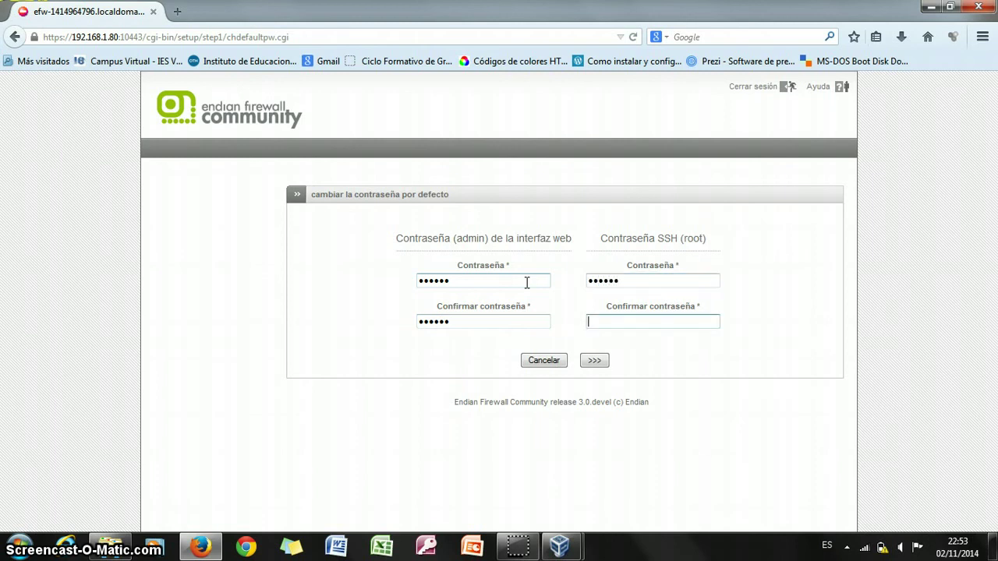
type("••••••")
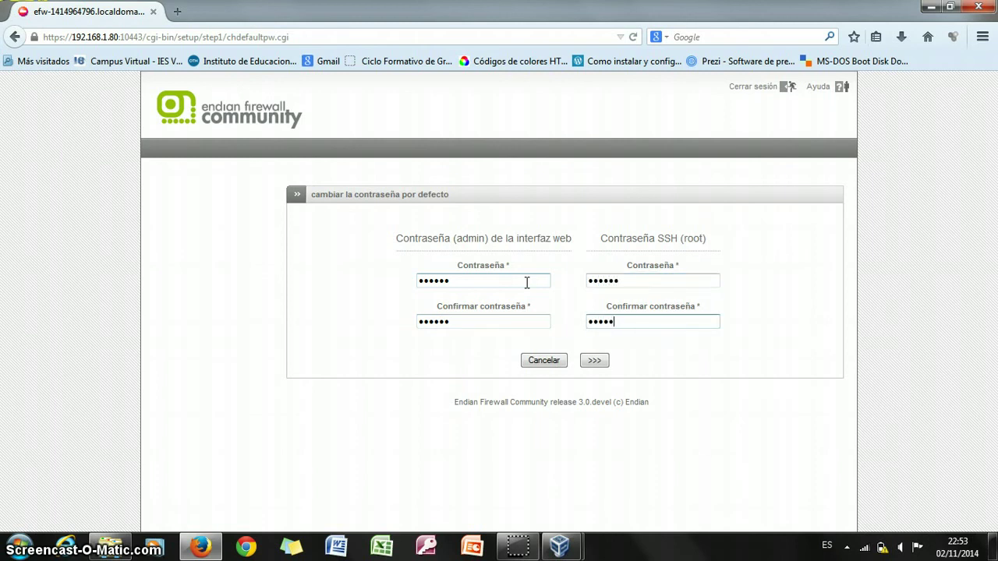
left_click(592, 361)
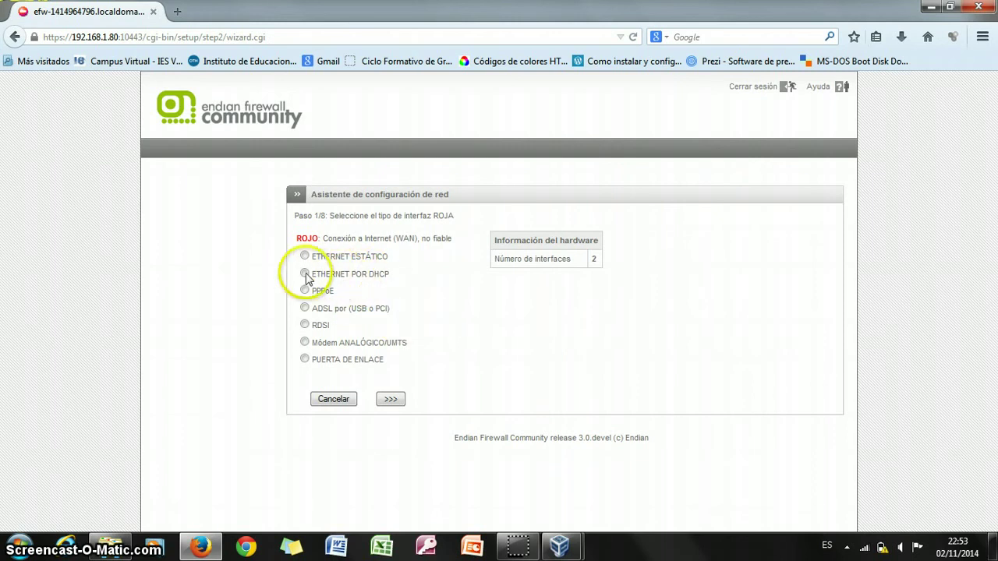
Keep DHCP Ethernet for RED with no extra zones, and name the host endian_firewall in localdomain.
left_click(390, 400)
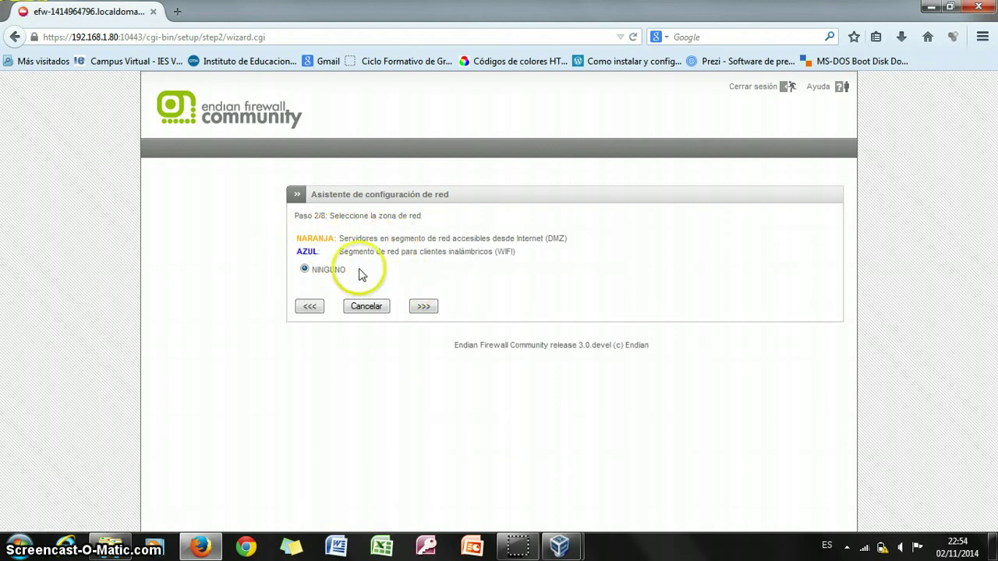
left_click(423, 306)
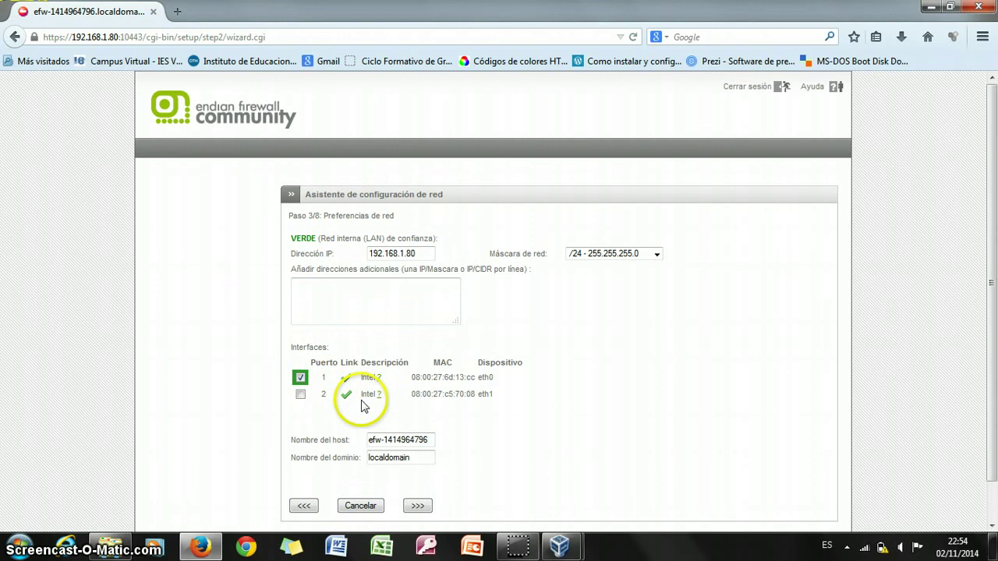
left_click_drag(430, 440, 336, 442)
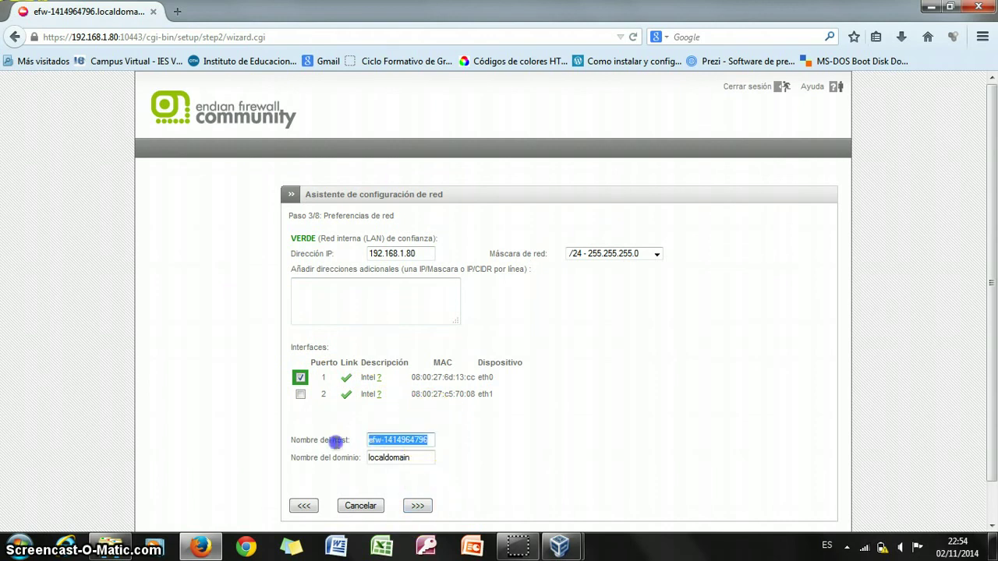
type("endia")
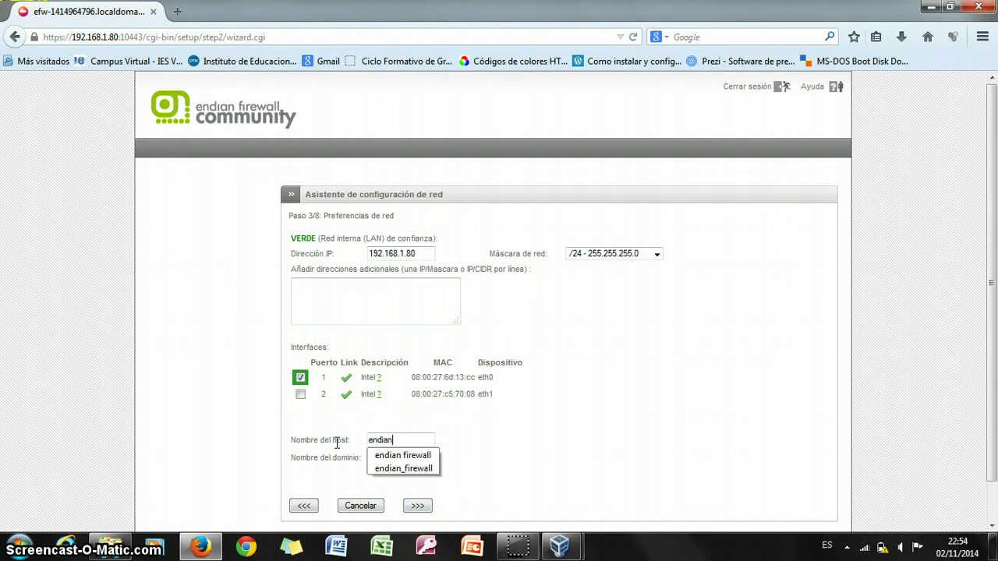
type("n")
key("Down")
key("Down")
key("Return")
key("Tab")
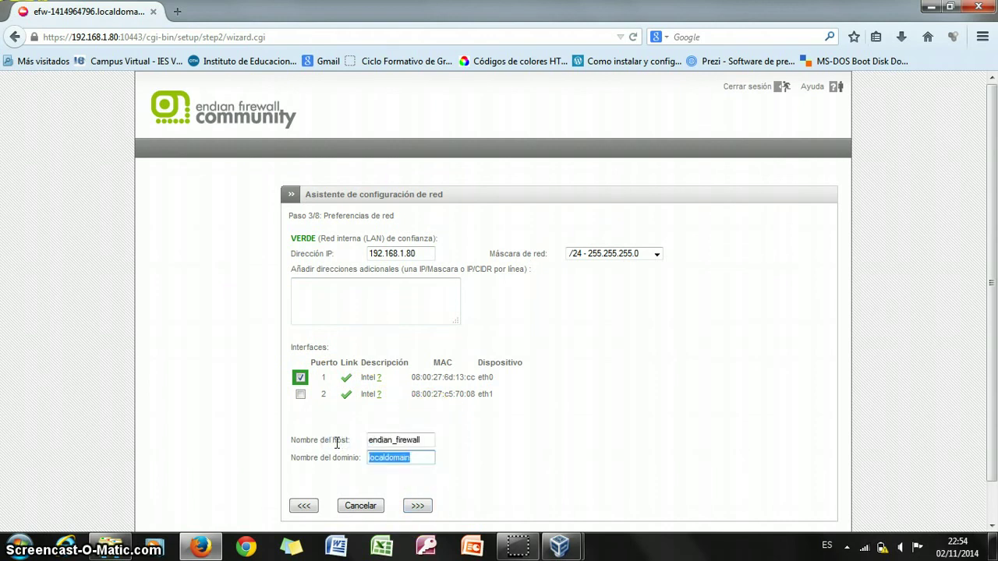
left_click(419, 457)
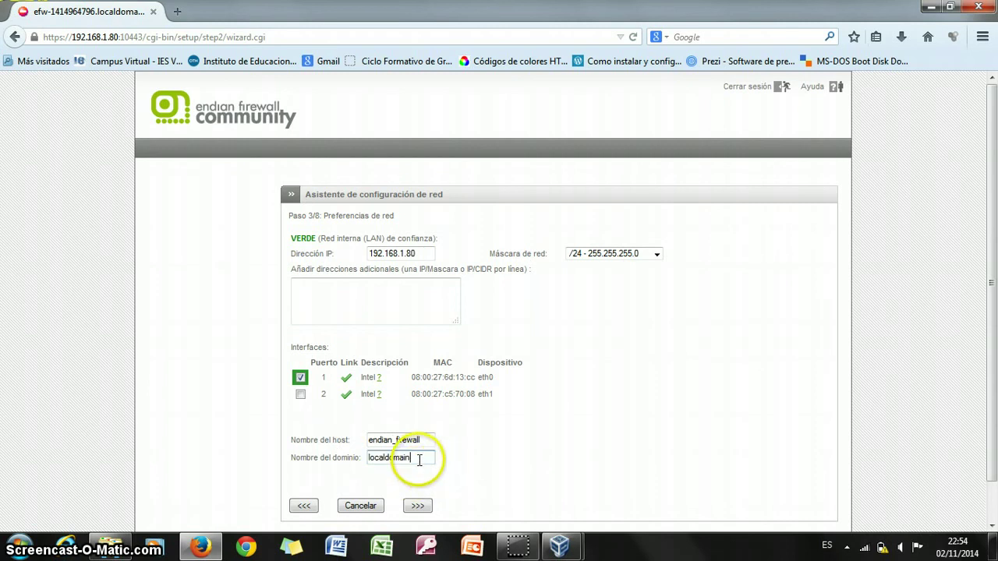
left_click(419, 507)
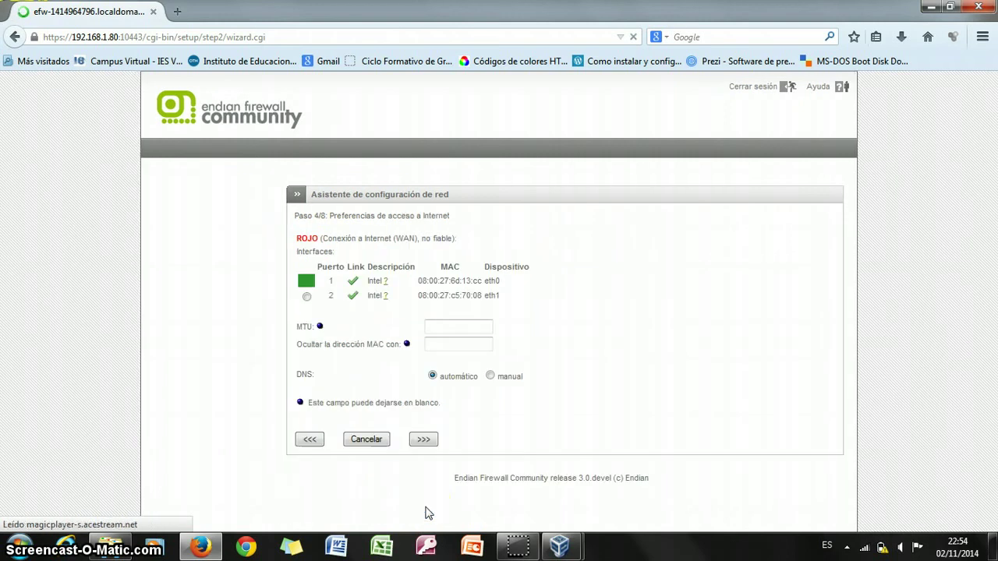
Select eth1 as the Internet interface and switch DNS to manual configuration.
left_click(343, 349)
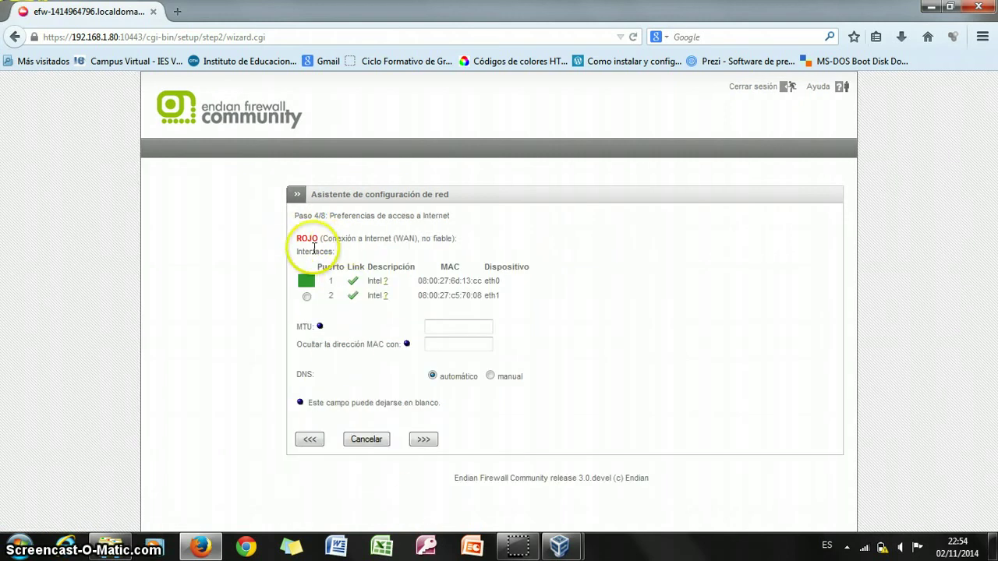
left_click(306, 296)
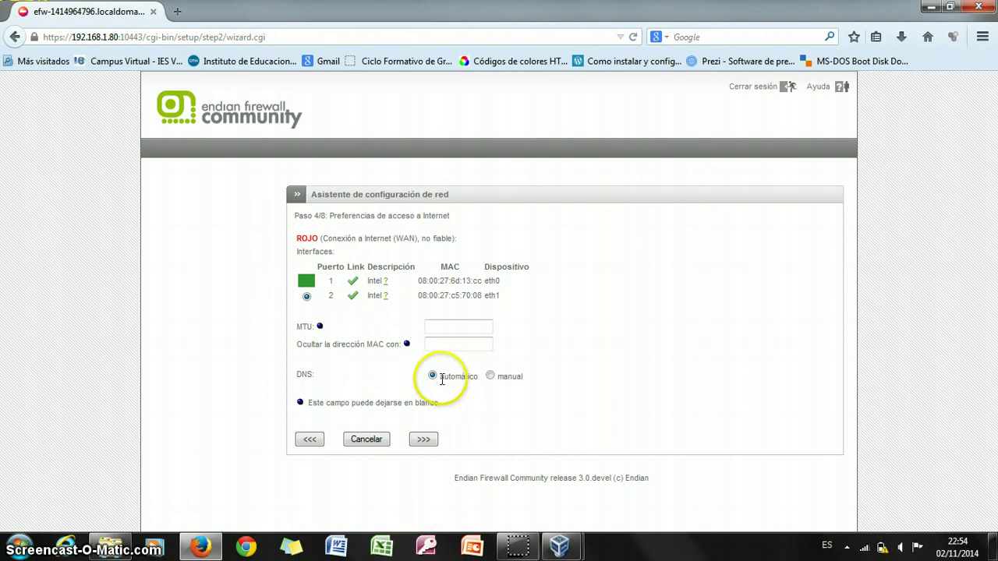
left_click(489, 377)
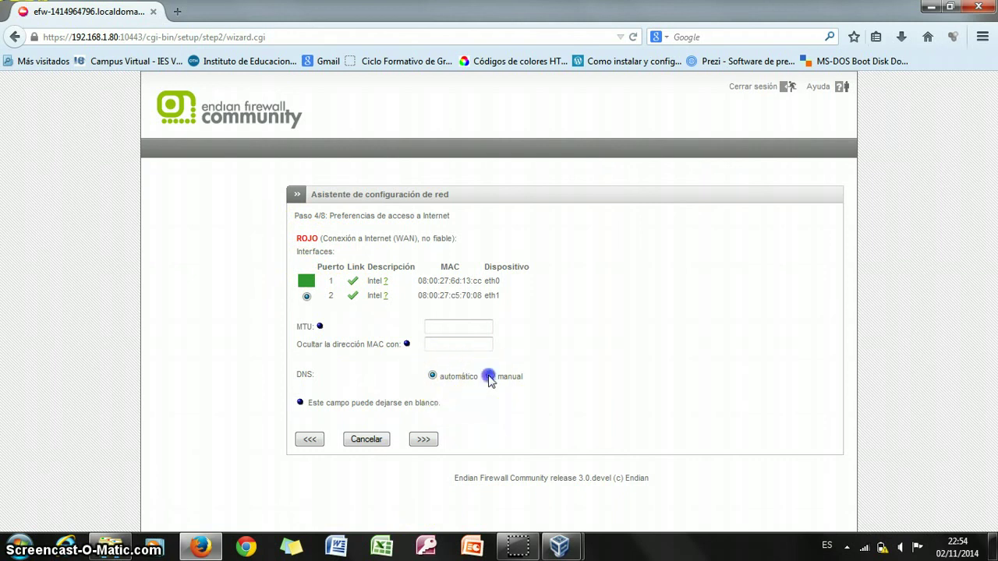
left_click(424, 440)
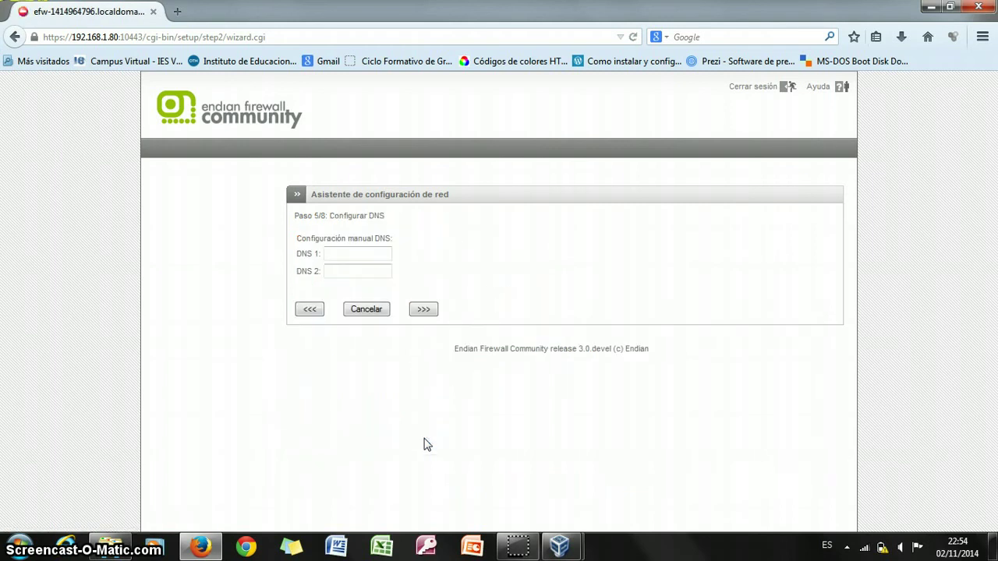
Enter 8.8.8.8 and 80.58.61.254 as DNS servers 1 and 2, then continue.
left_click(363, 254)
left_click(362, 270)
type("8")
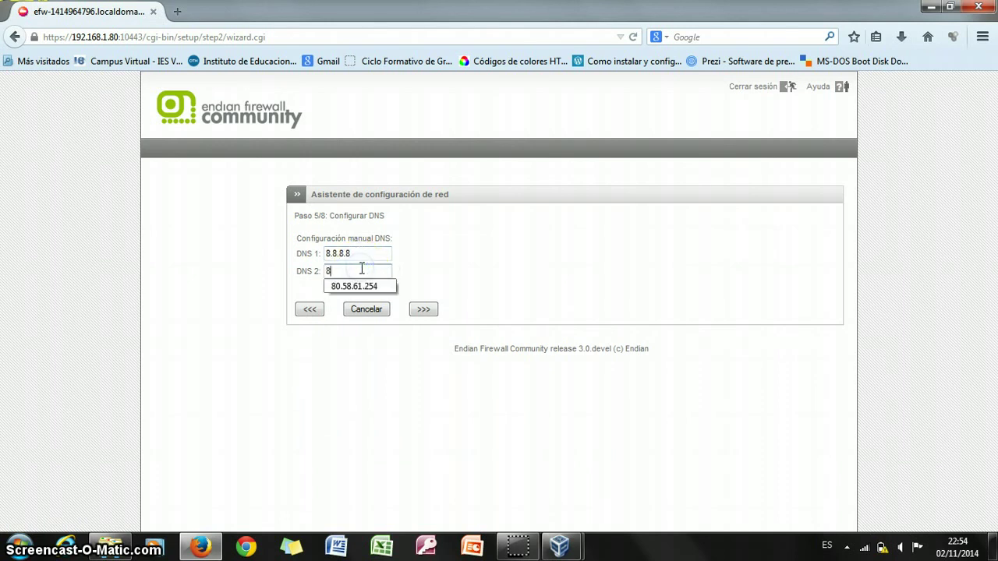
left_click(352, 287)
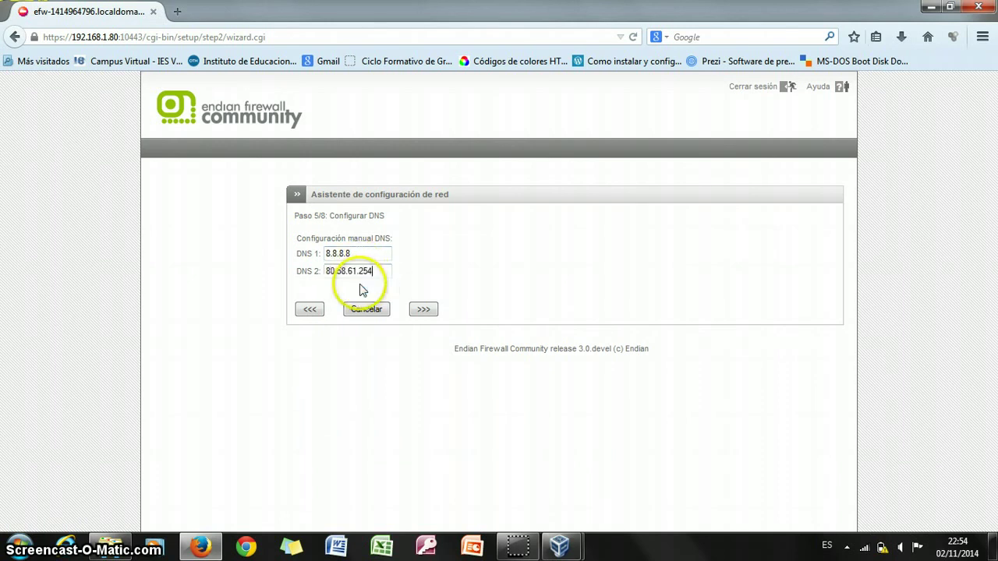
left_click(422, 309)
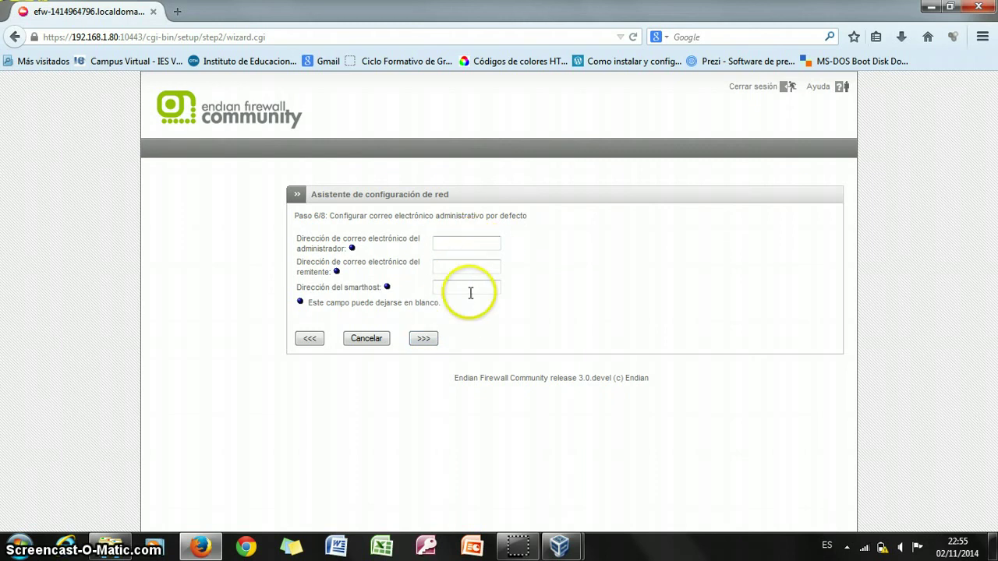
Leave the e-mail fields empty and confirm 'Aceptar, aplicar configuración' on step 7/8.
left_click(423, 335)
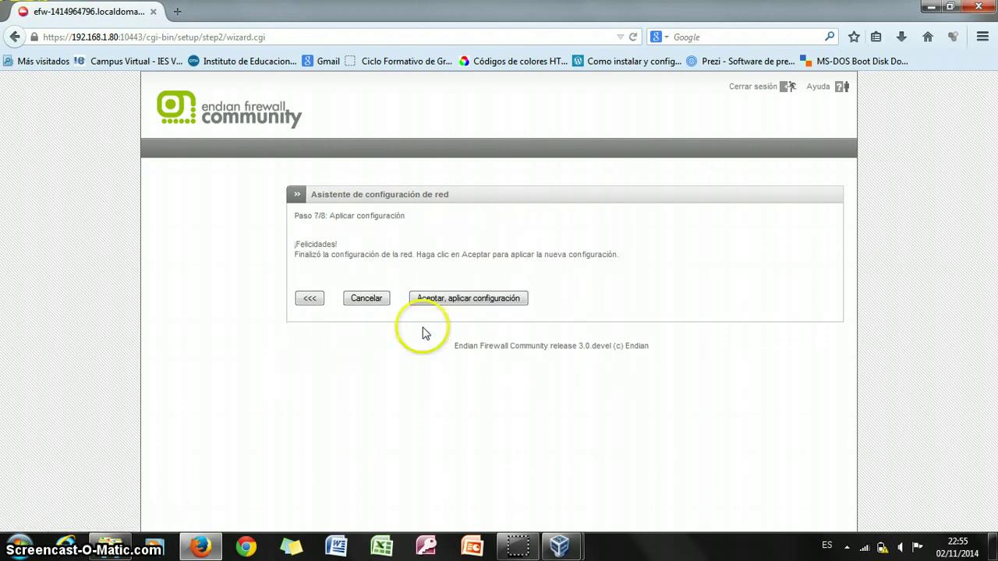
left_click(453, 300)
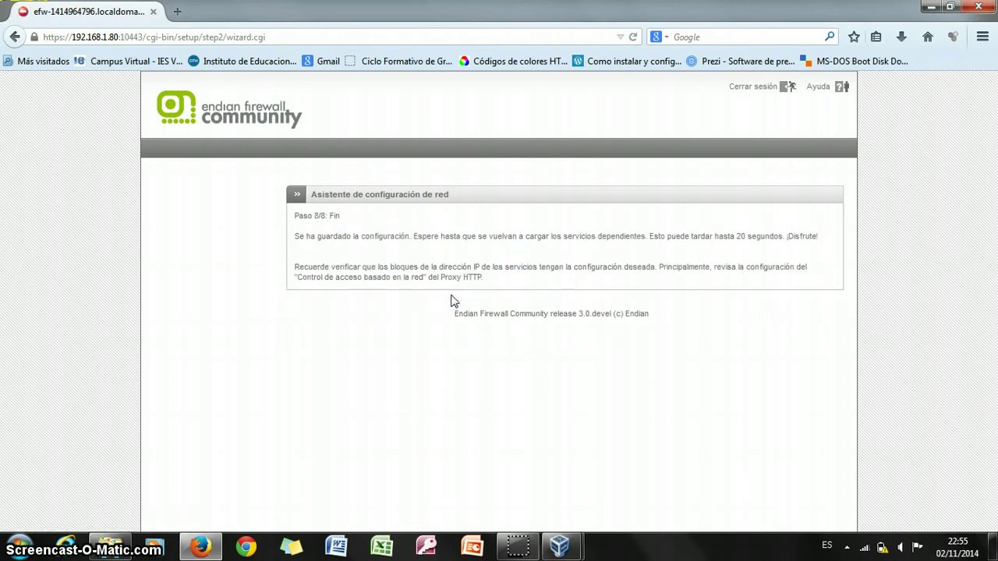
Log in with the admin username and password to reach the Control principal dashboard.
left_click(408, 263)
type("admin")
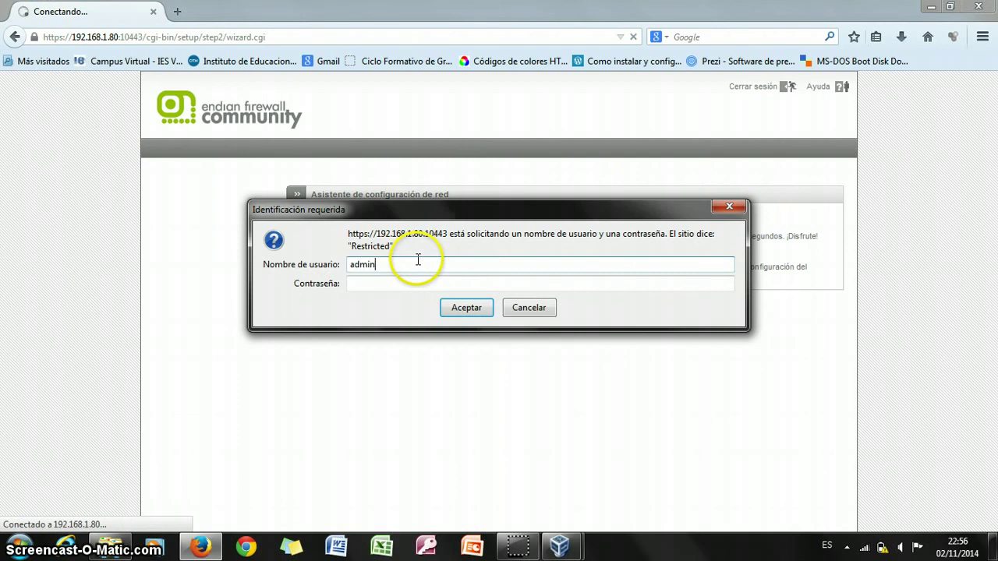
key("Tab")
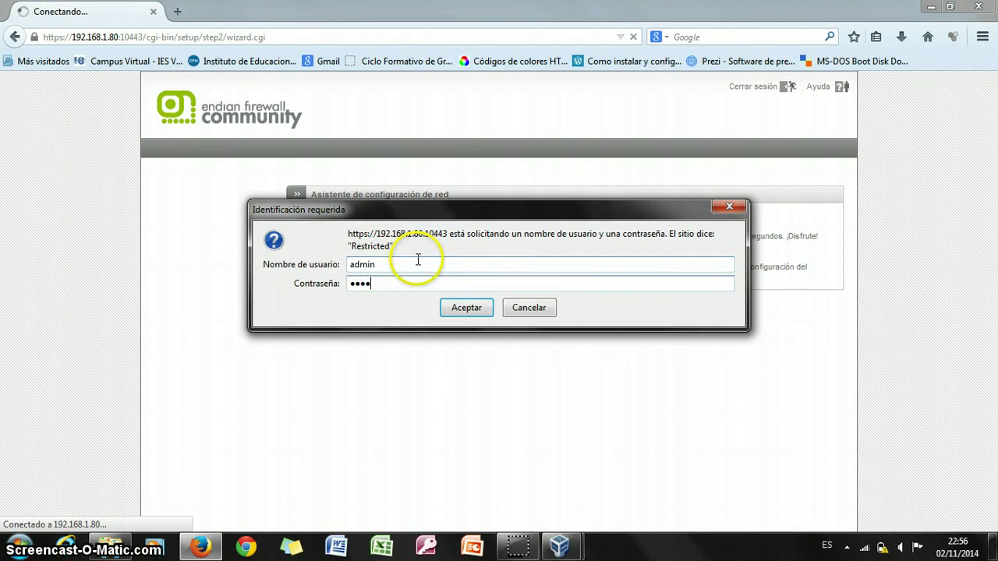
key("Return")
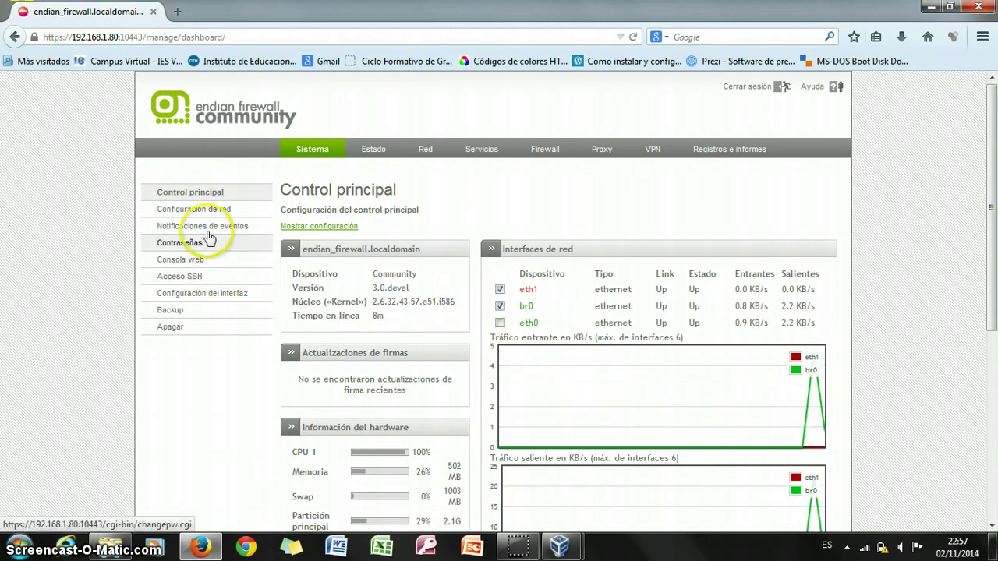
Inspect items on the Control principal dashboard and scroll through its summary.
left_click(224, 209)
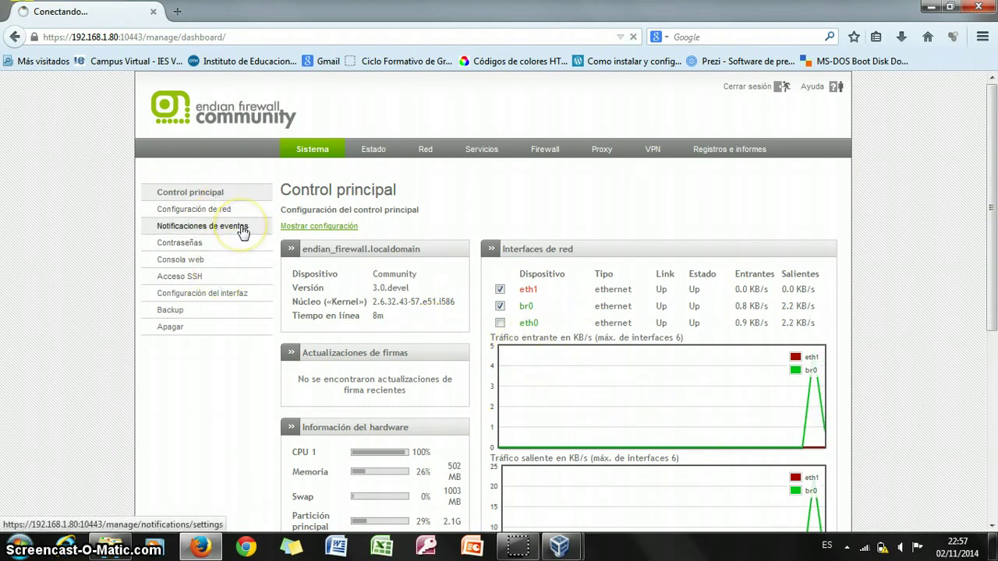
left_click(243, 228)
left_click(240, 209)
left_click(227, 228)
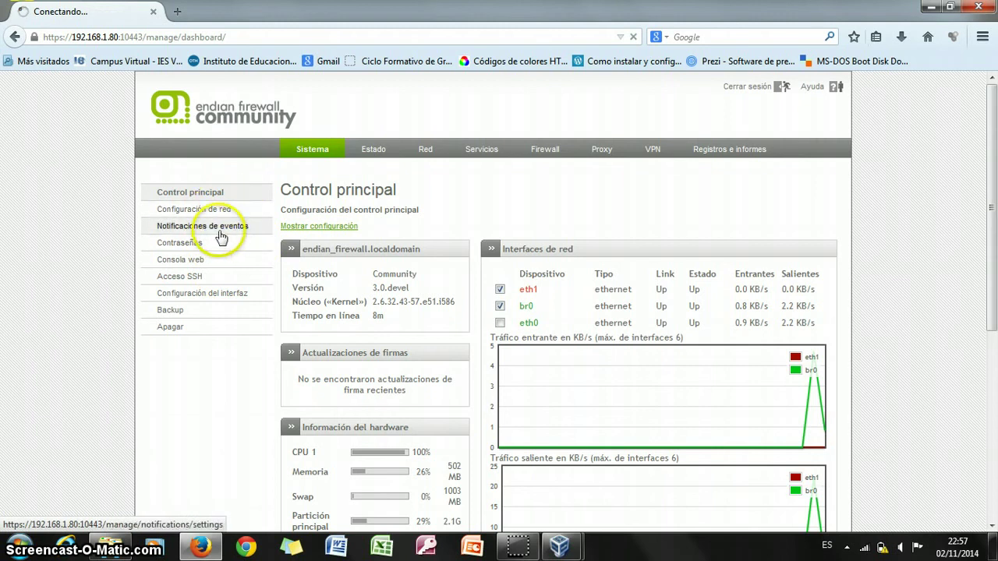
left_click(217, 232)
left_click(224, 211)
left_click(231, 229)
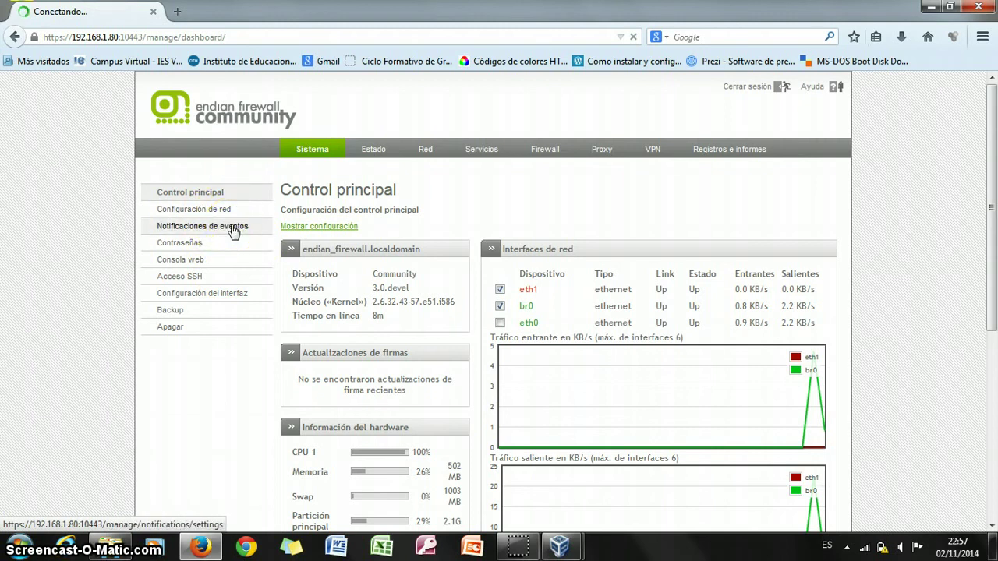
scroll(992, 308, "down", 1)
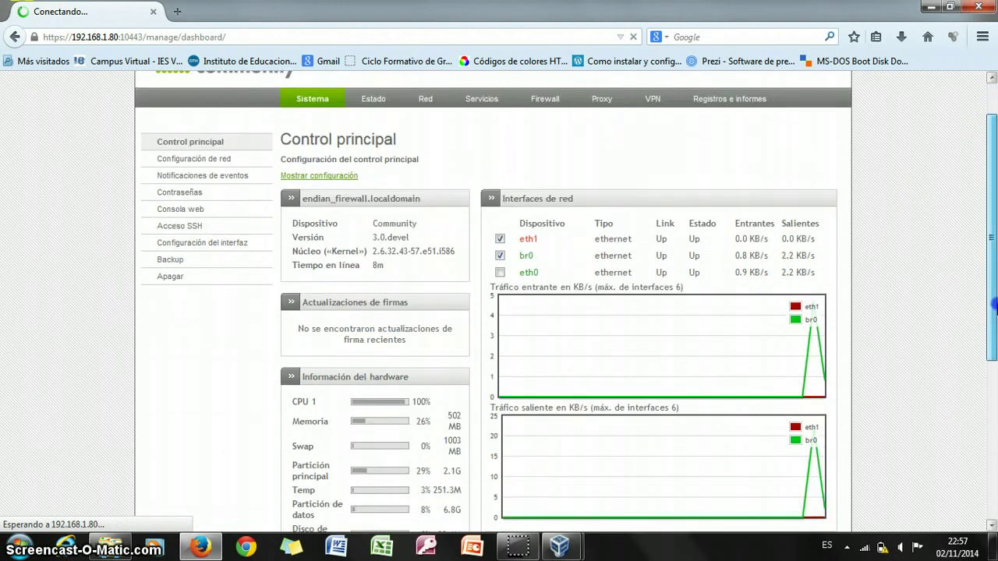
left_click_drag(993, 308, 988, 417)
left_click_drag(994, 351, 994, 207)
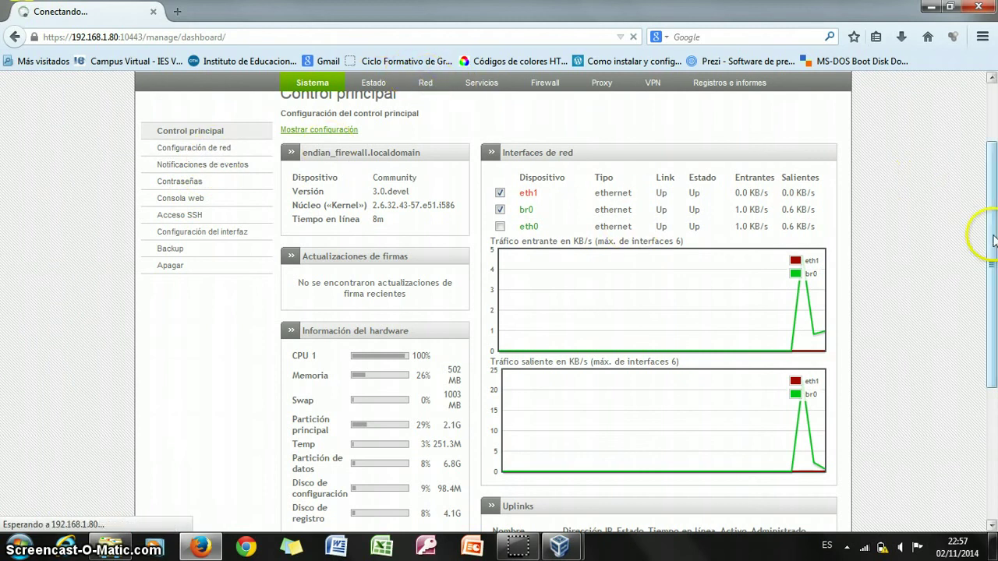
left_click_drag(994, 231, 997, 133)
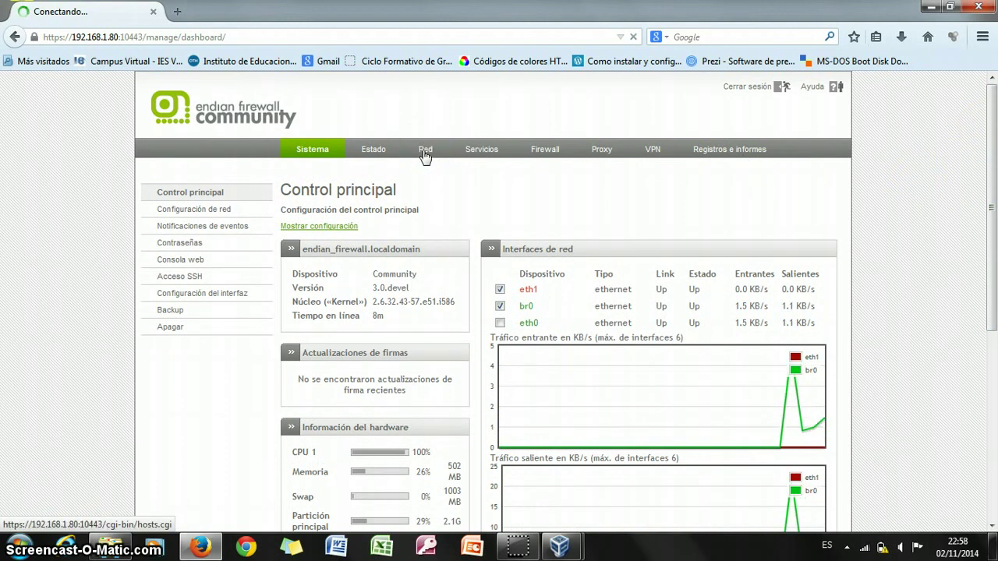
Browse the Red, Servicios, Firewall, Proxy and VPN sections in turn.
left_click(427, 154)
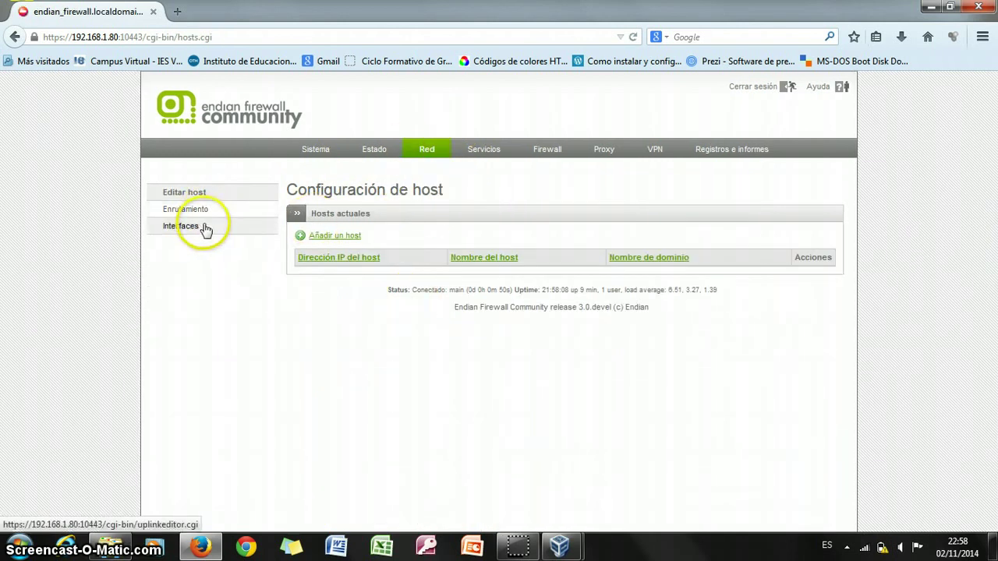
left_click(204, 212)
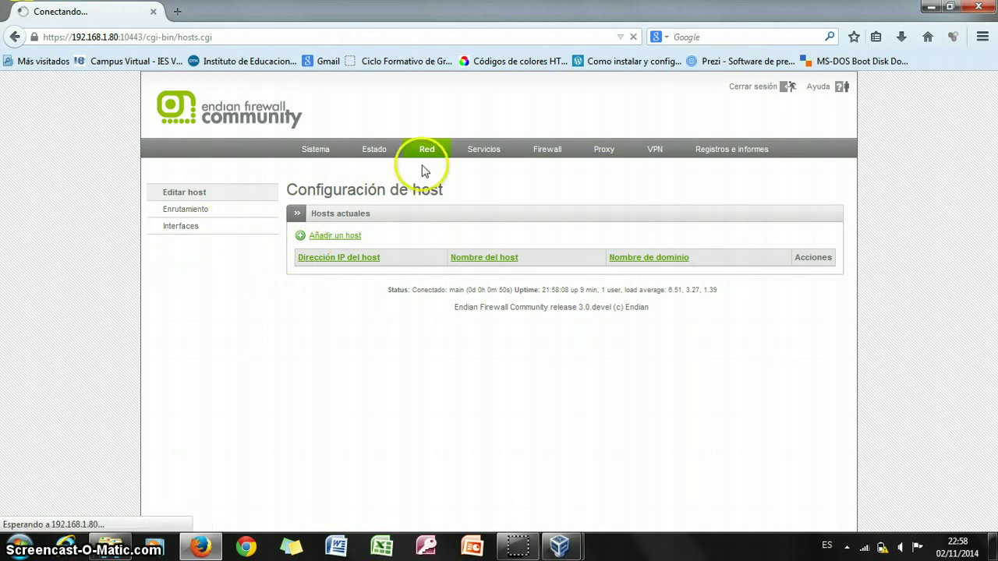
left_click(489, 153)
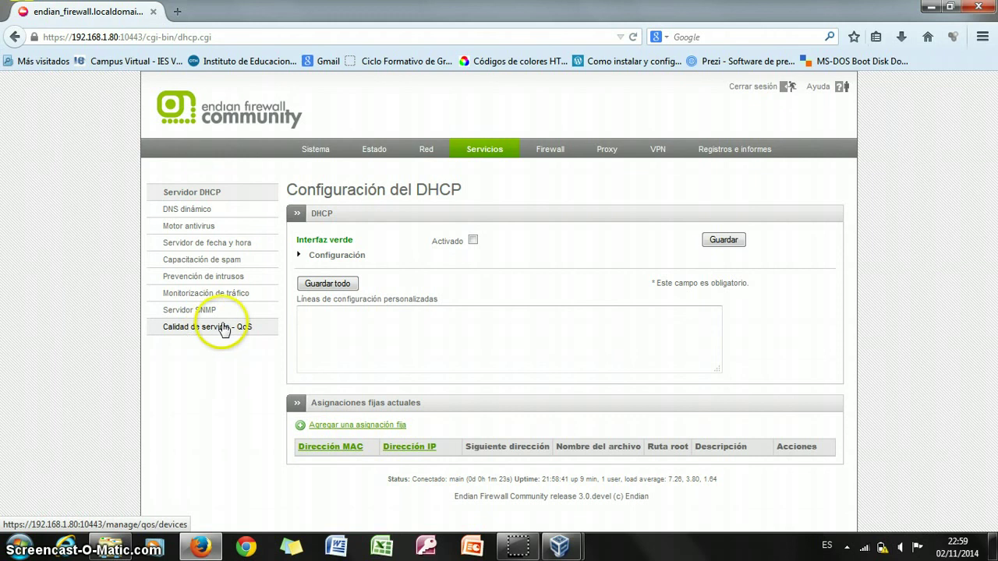
left_click(549, 152)
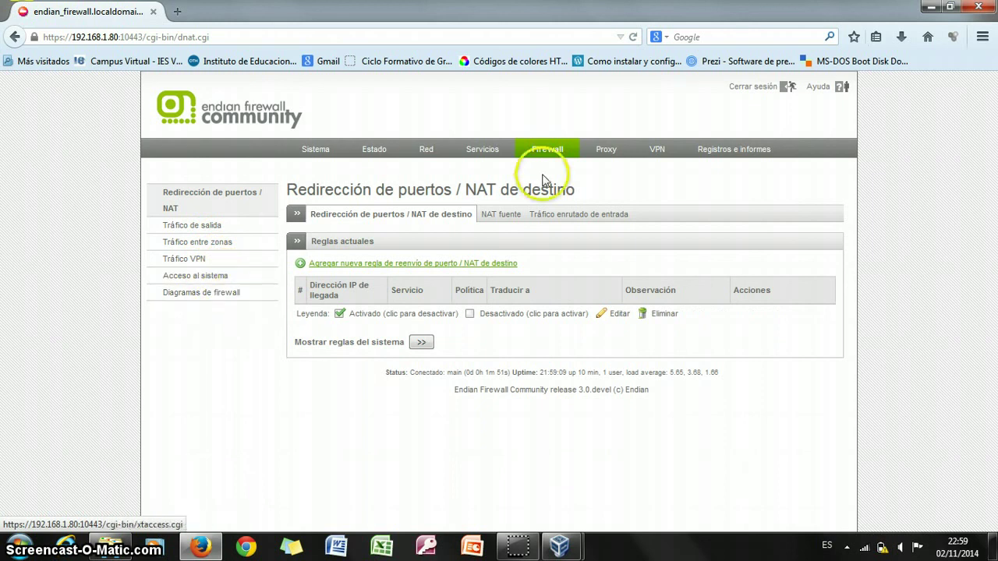
left_click(607, 154)
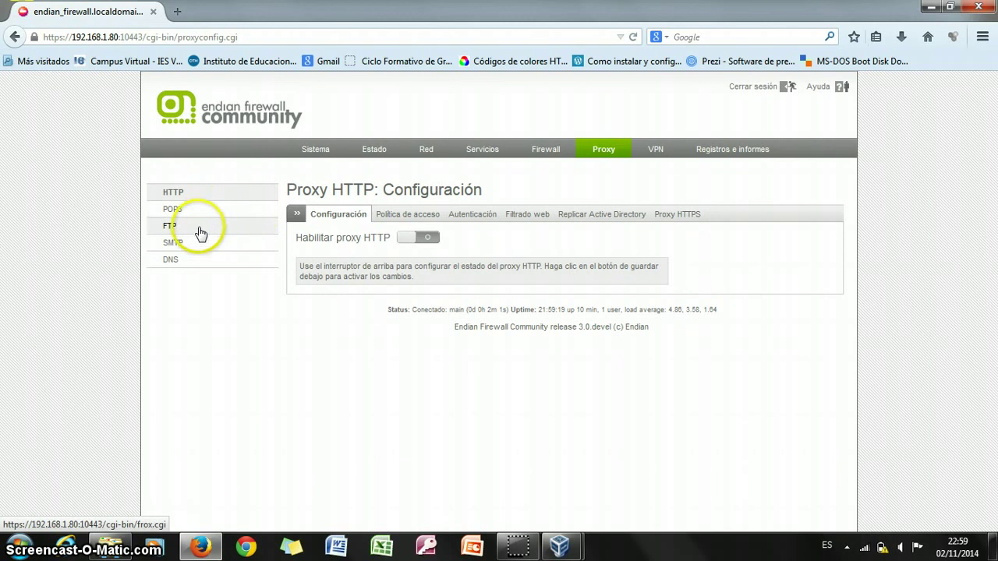
left_click(657, 155)
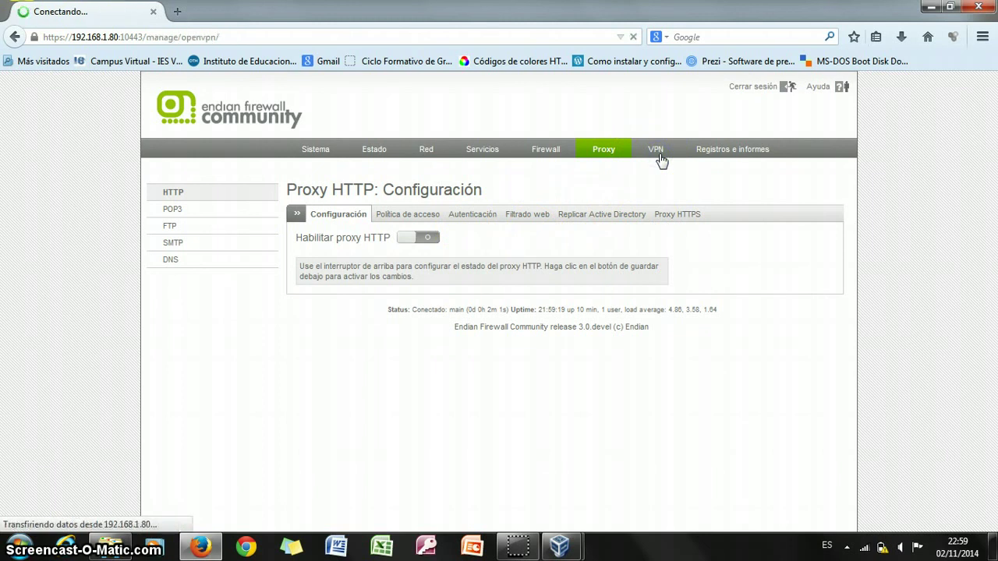
View the VPN Autenticación page, then return to the Sistema Control principal dashboard.
left_click(644, 145)
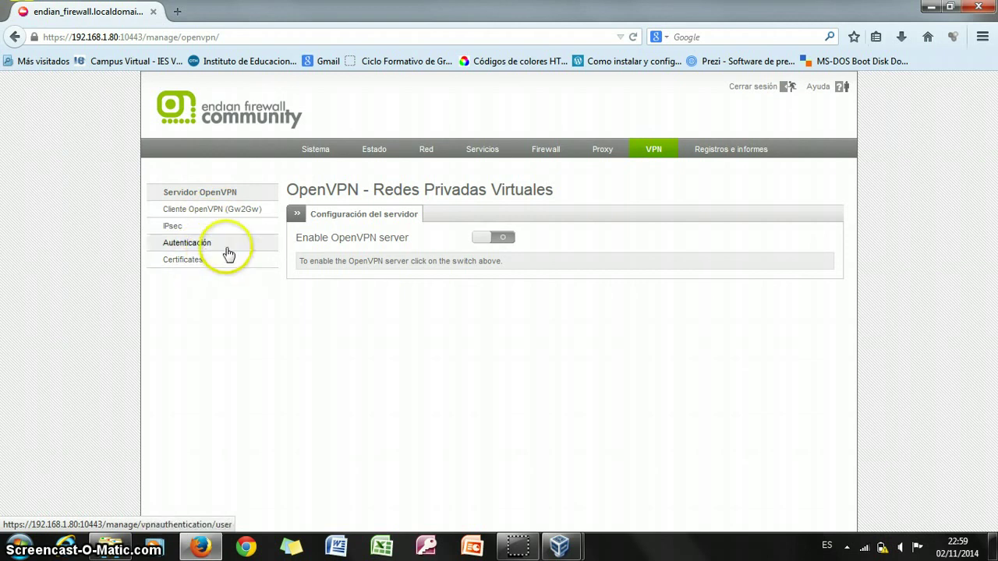
left_click(210, 246)
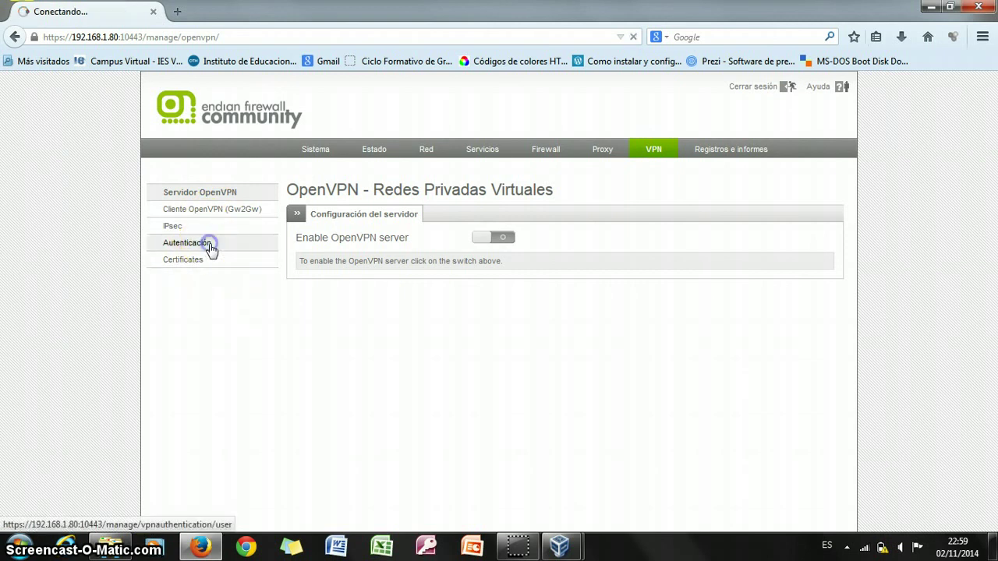
left_click(262, 243)
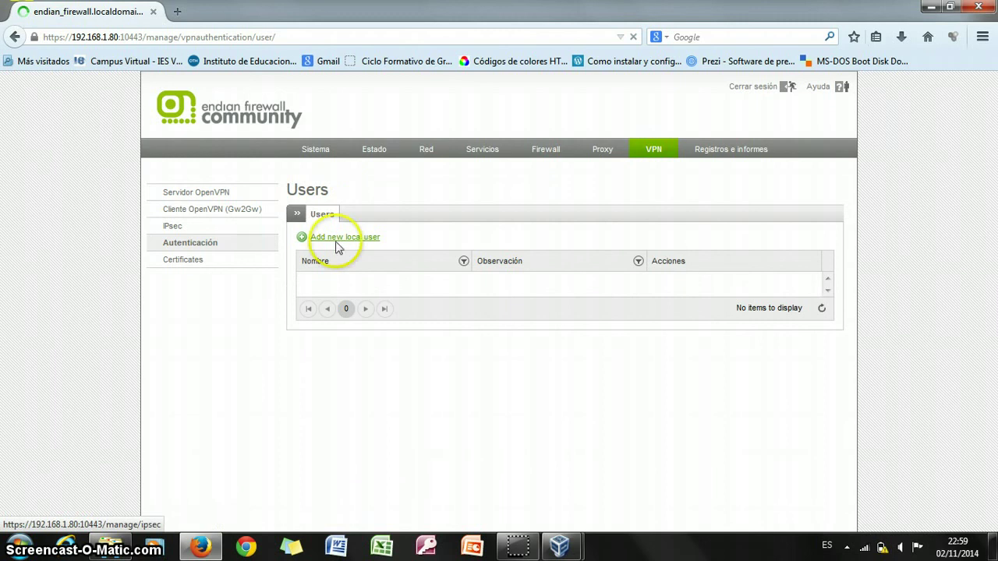
left_click(347, 261)
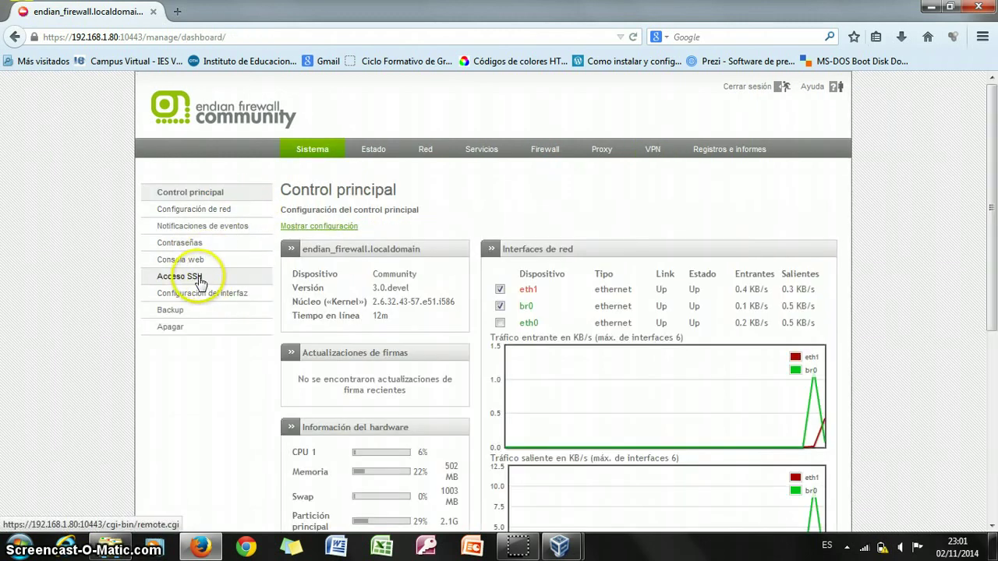
Enable Acceso SSH with protocol version 1 and TCP forwarding, save it, and minimise Firefox.
left_click(197, 278)
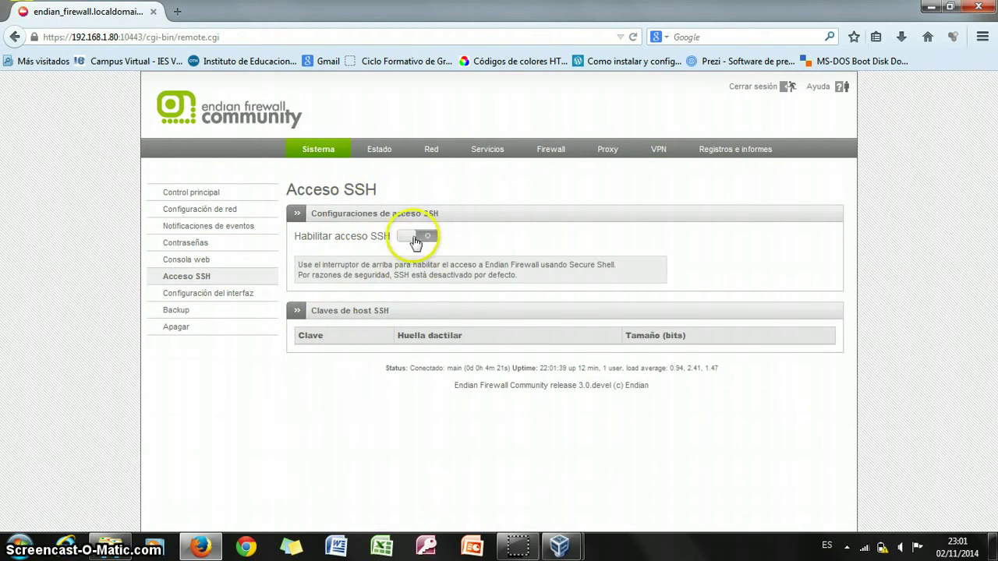
left_click(416, 238)
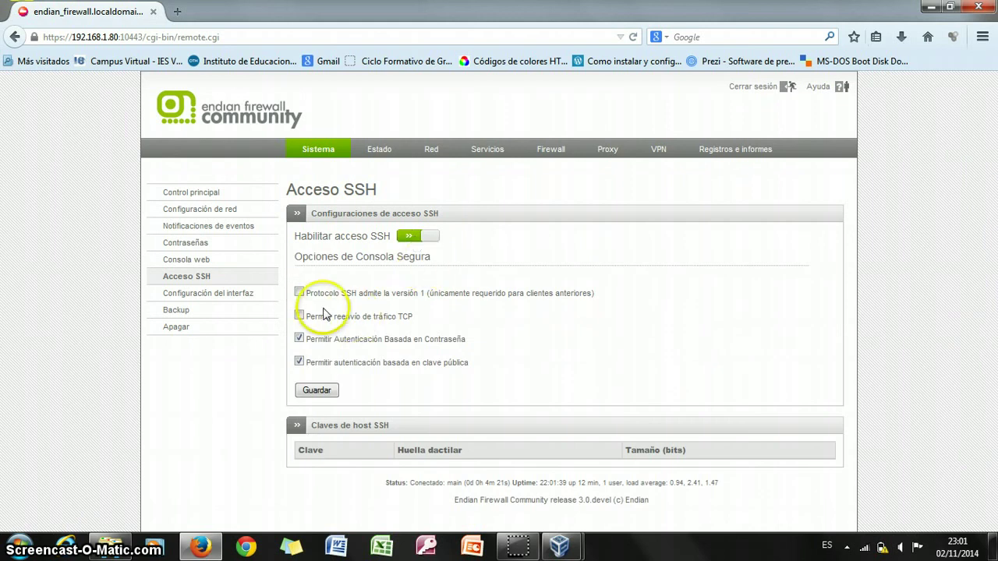
left_click(300, 293)
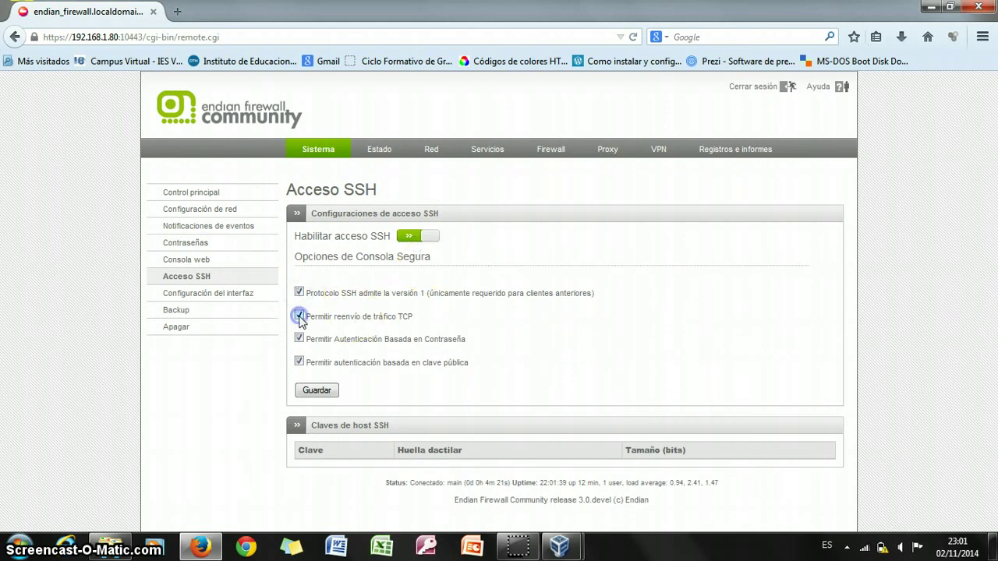
left_click(313, 391)
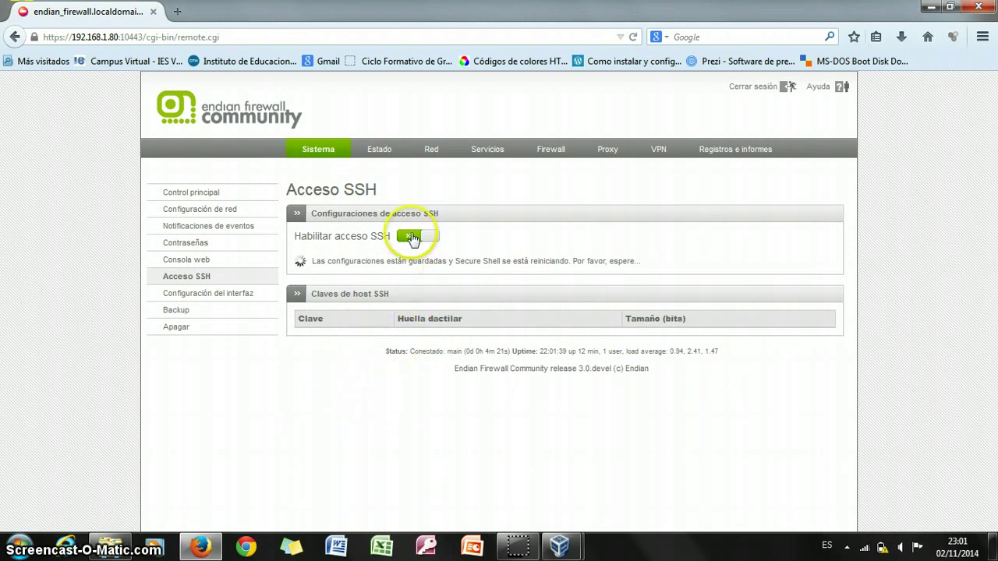
left_click(929, 8)
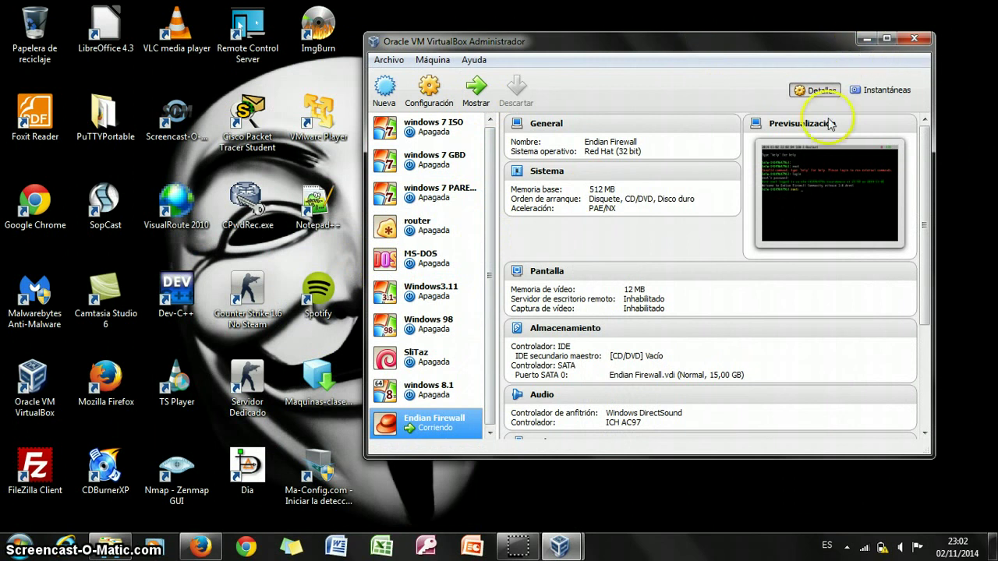
Bring the Endian Firewall VM console forward and move it to the right.
left_click(560, 546)
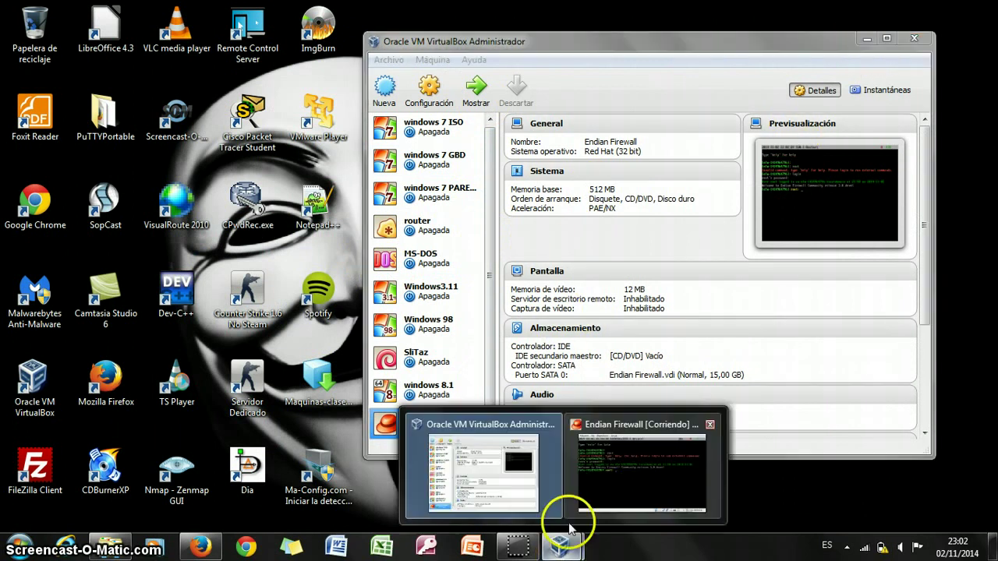
left_click(601, 441)
left_click_drag(544, 72, 736, 81)
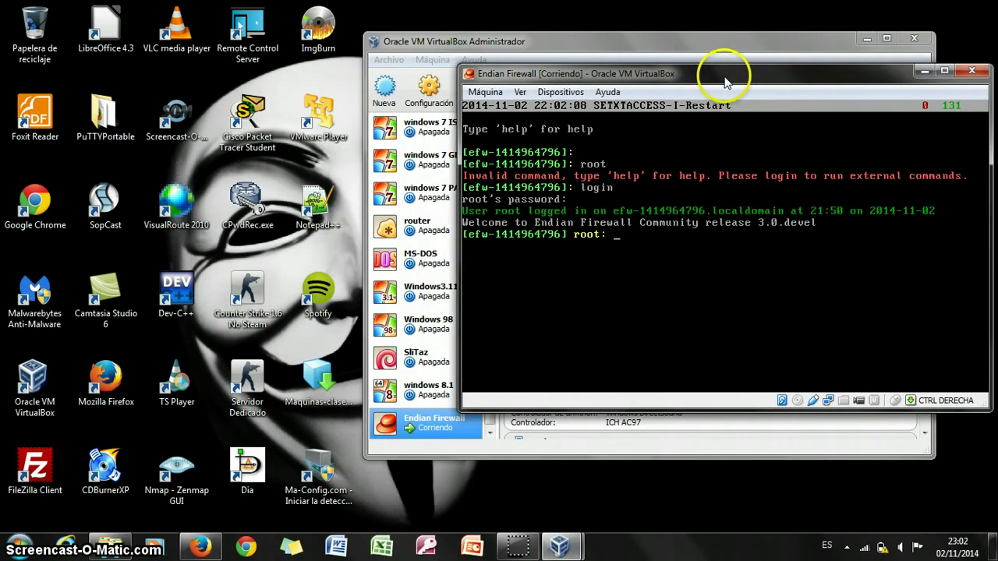
Launch PuTTYPortable.exe and open an SSH session to 192.168.1.80 on port 22.
left_click(105, 129)
double_click(105, 129)
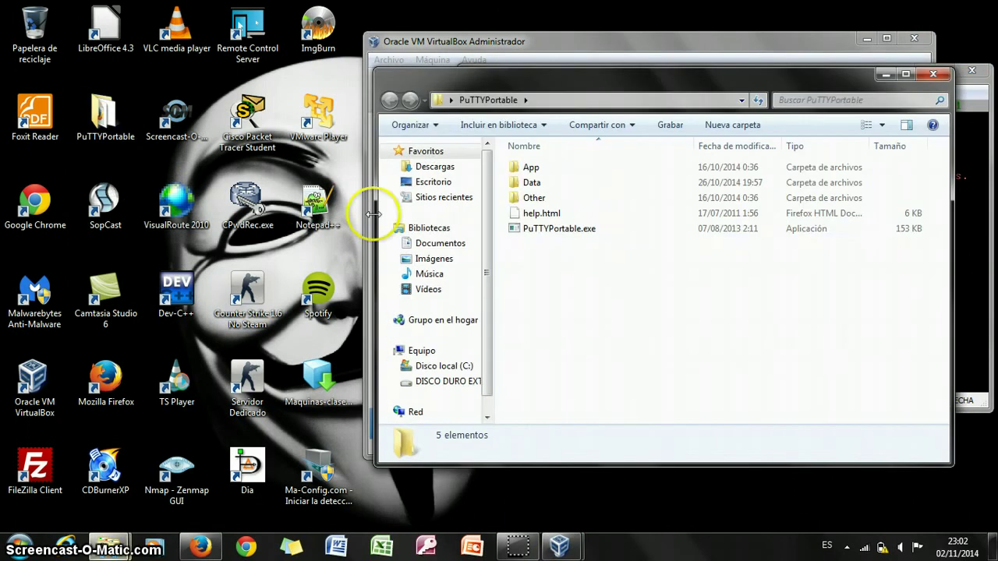
left_click(550, 232)
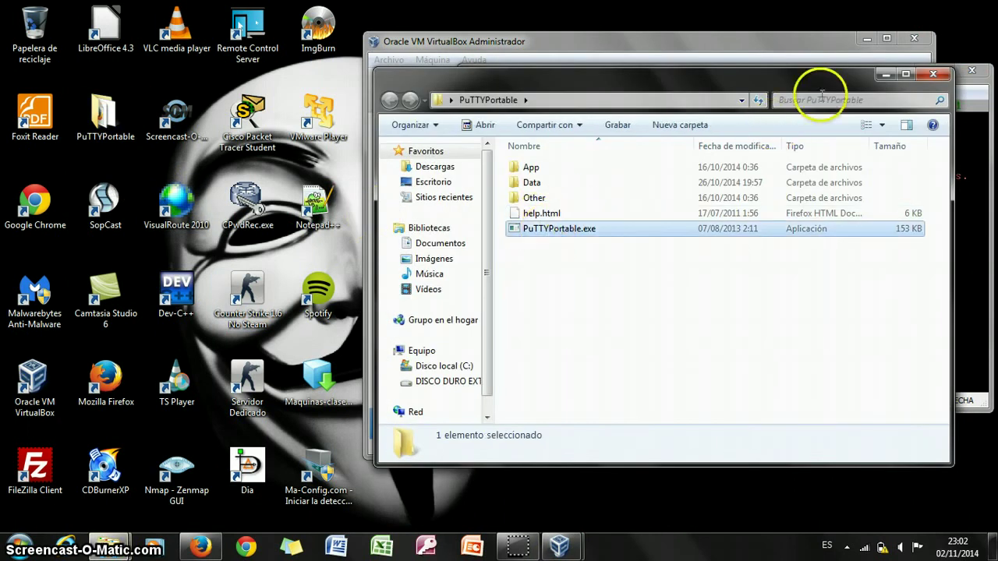
left_click(884, 74)
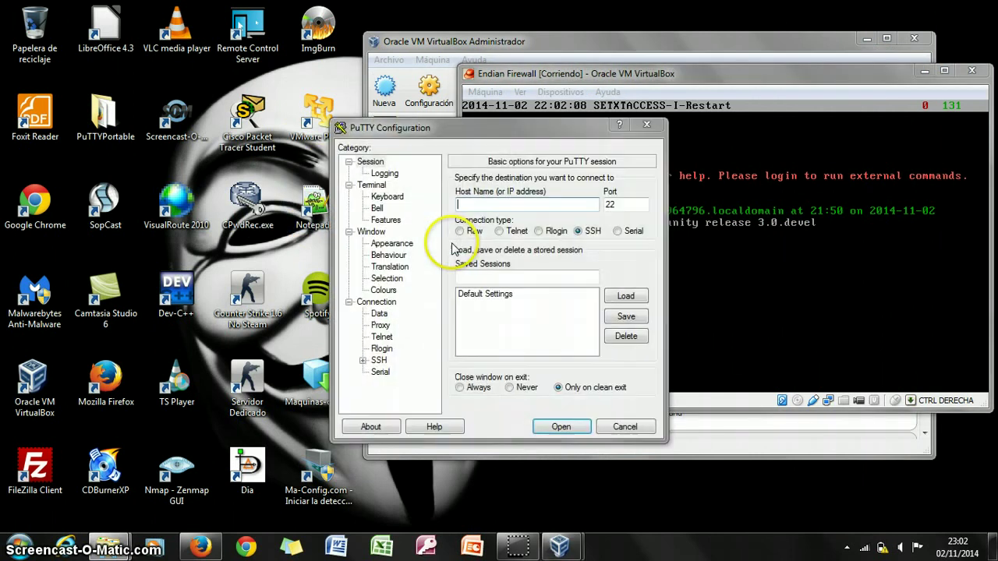
left_click_drag(467, 128, 217, 99)
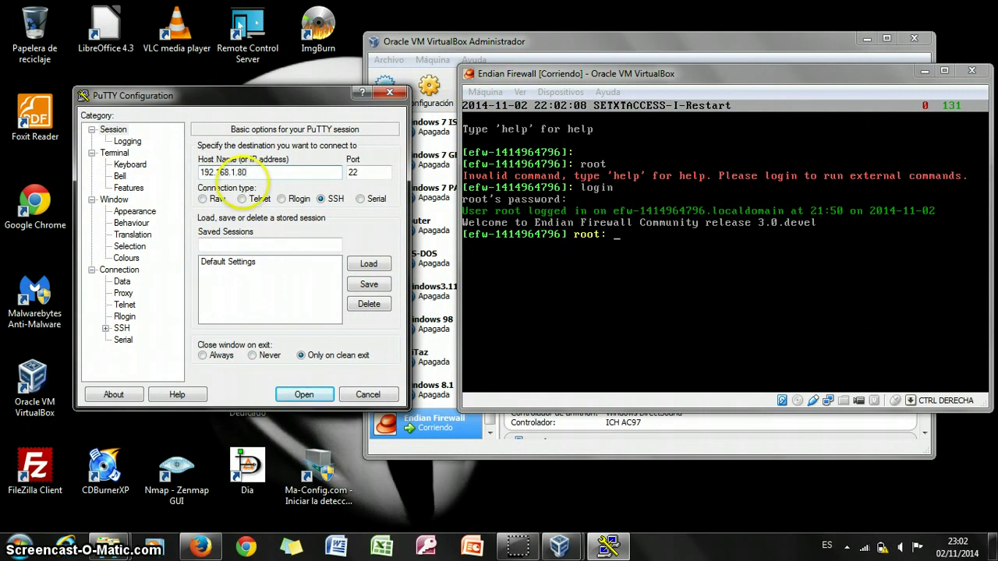
left_click(305, 394)
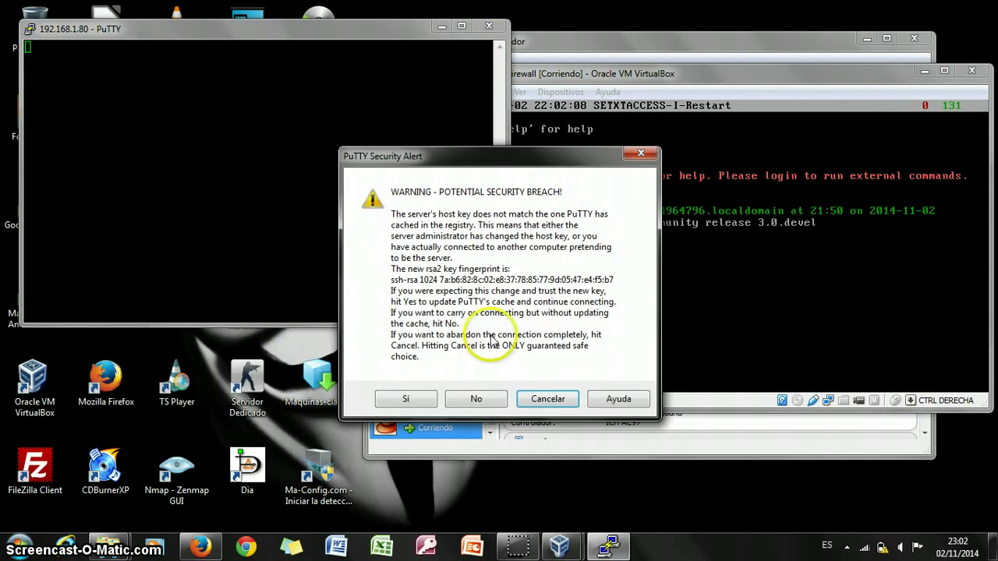
Accept the firewall's new host key and log in to PuTTY as root.
left_click(407, 399)
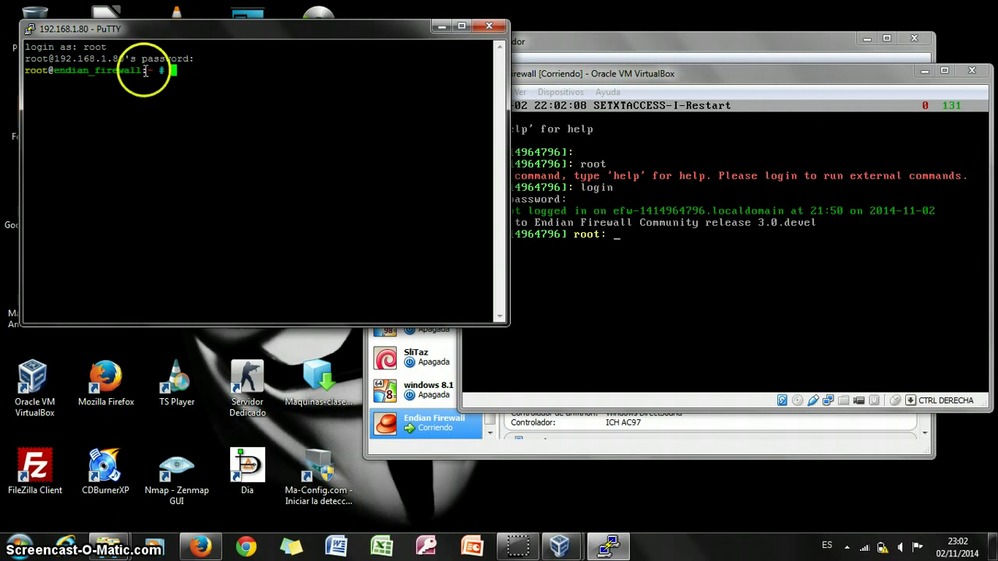
left_click_drag(175, 70, 17, 64)
left_click(647, 225)
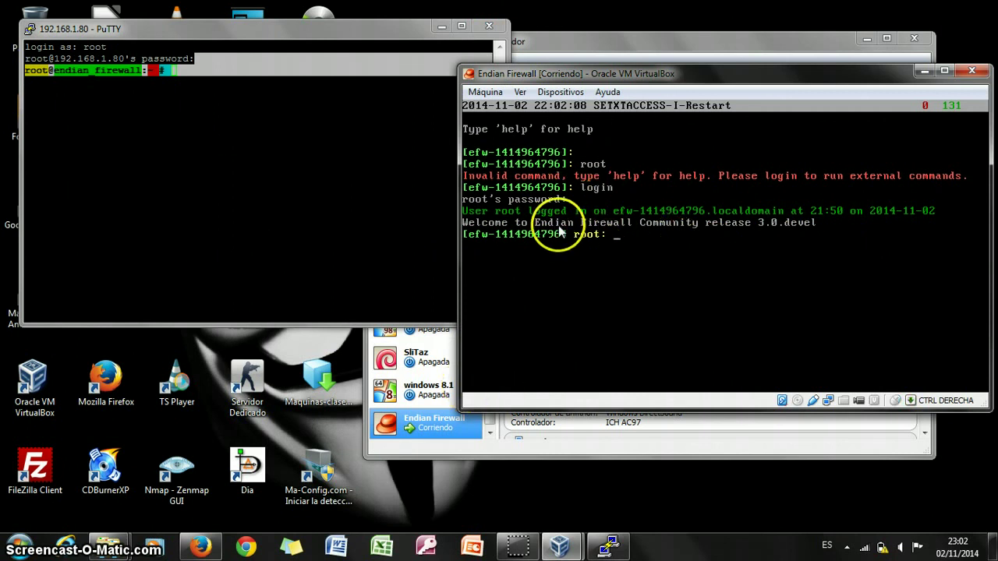
left_click(179, 71)
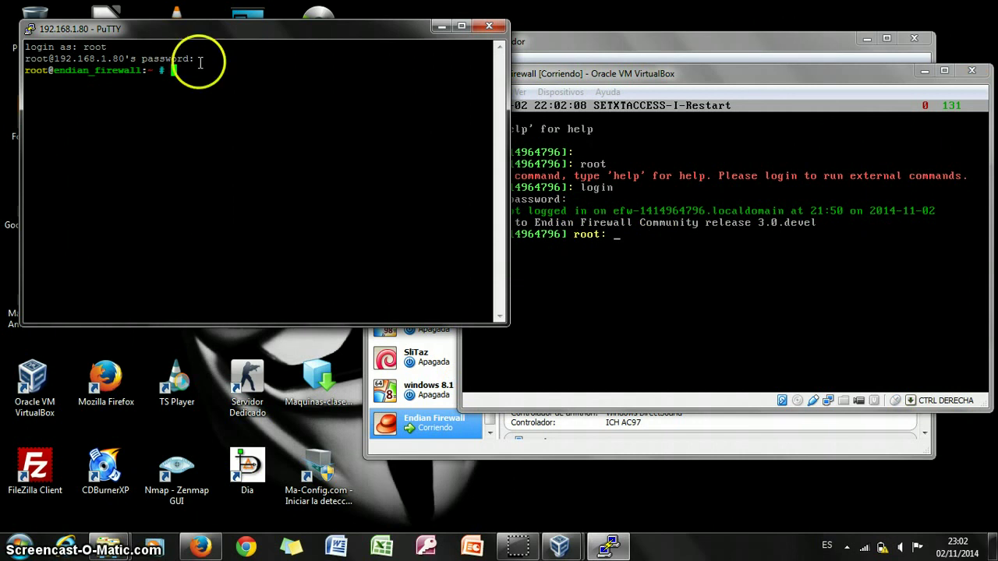
Run ls in both PuTTY and the VM console, showing installer.meta and installer.meta.backup.
type("ls")
key("Return")
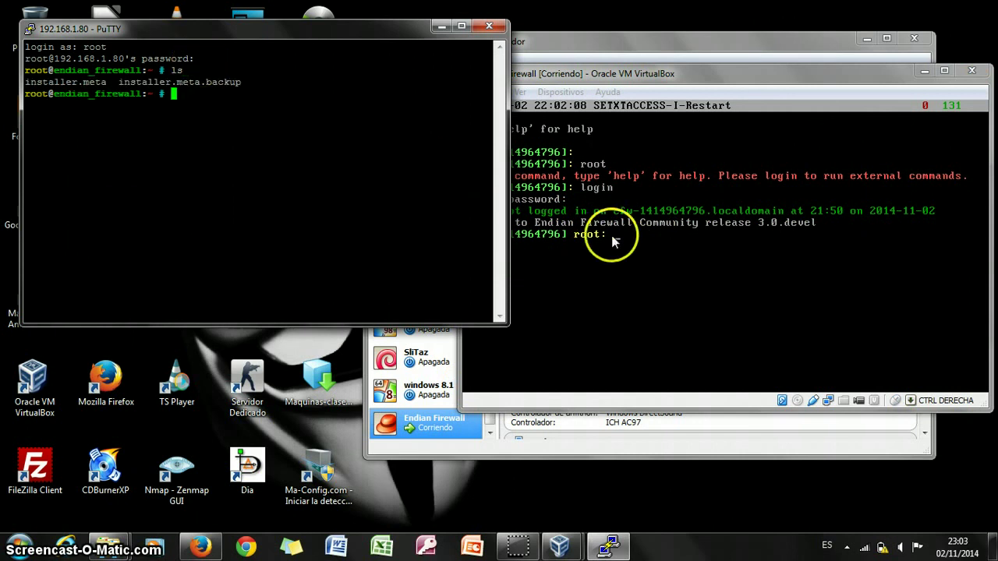
left_click(647, 246)
type("l")
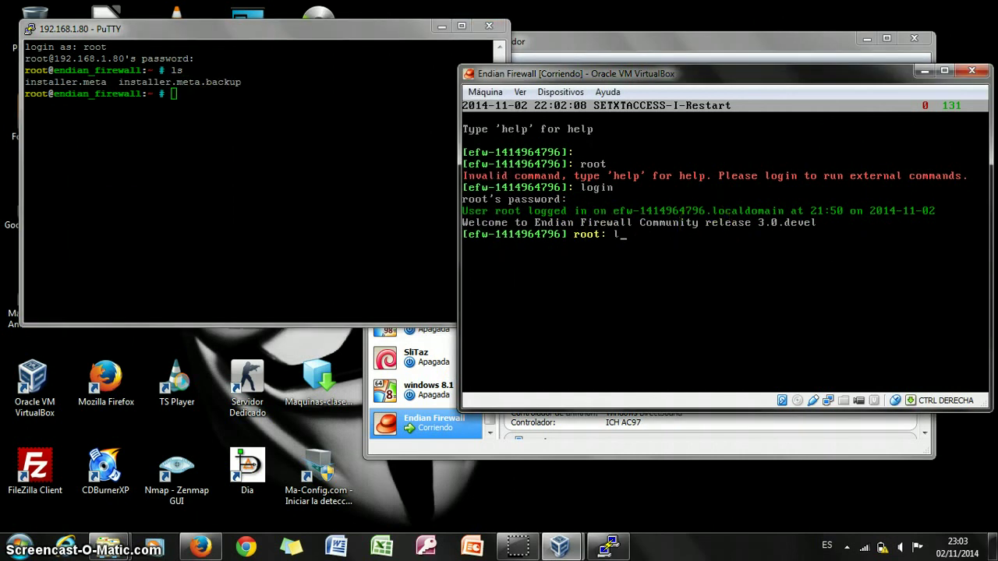
type("s")
key("Return")
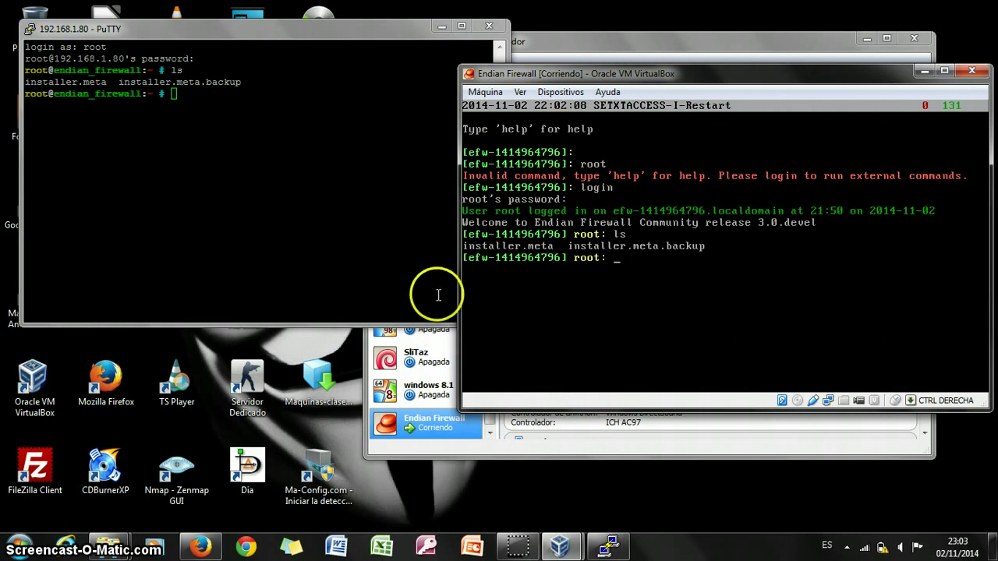
left_click(201, 546)
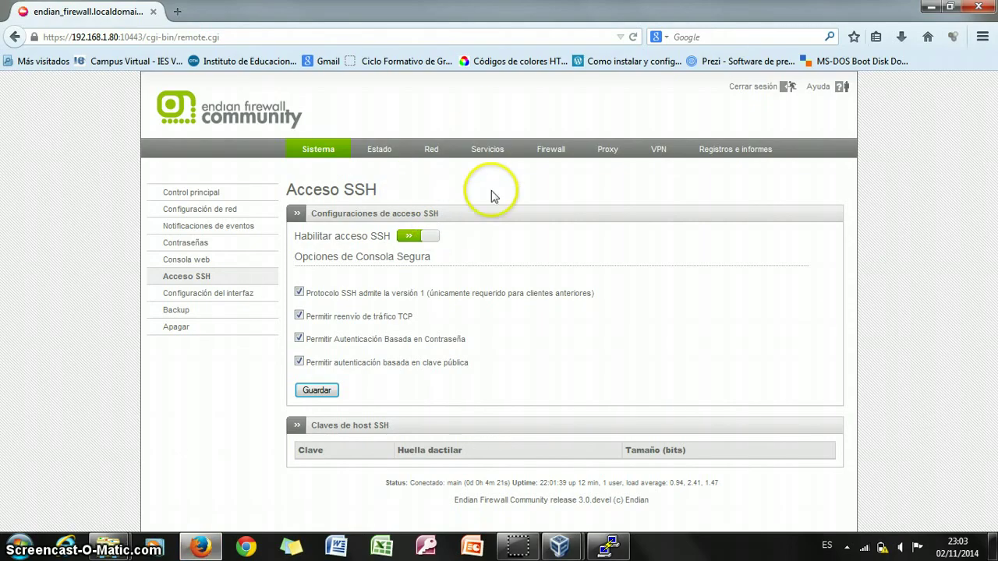
Shut down the firewall from the Sistema Apagar page, then close Firefox.
left_click(177, 330)
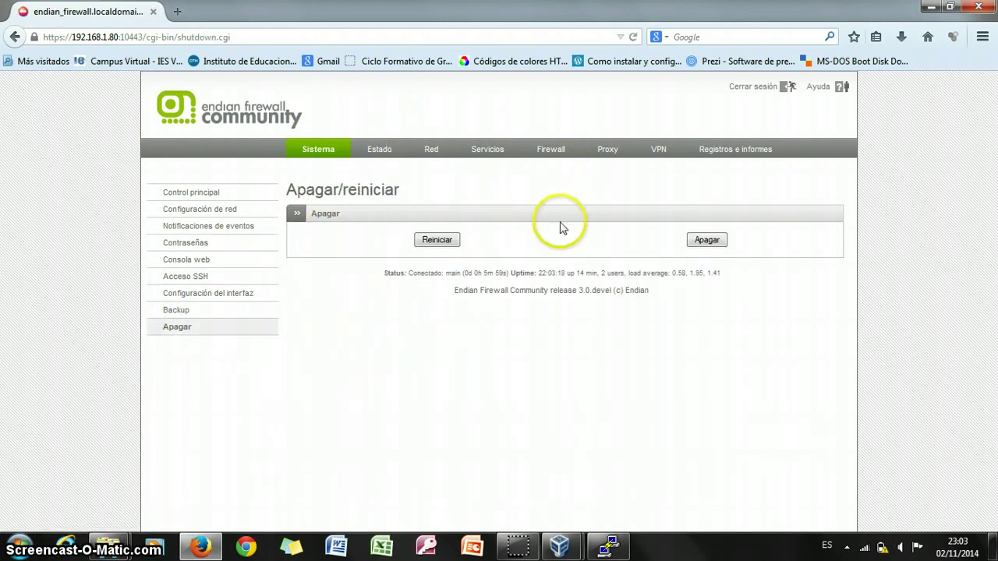
left_click(706, 240)
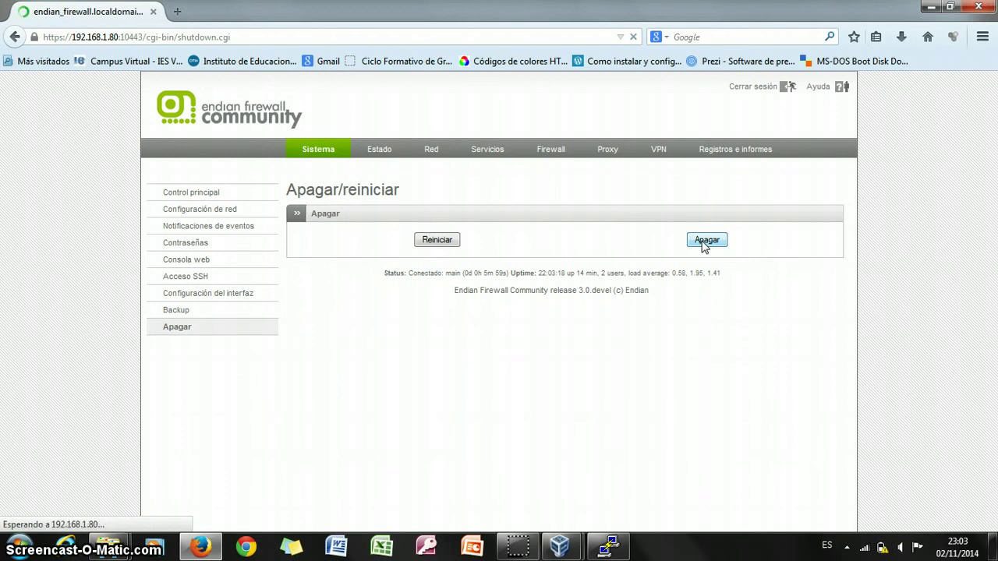
left_click(705, 240)
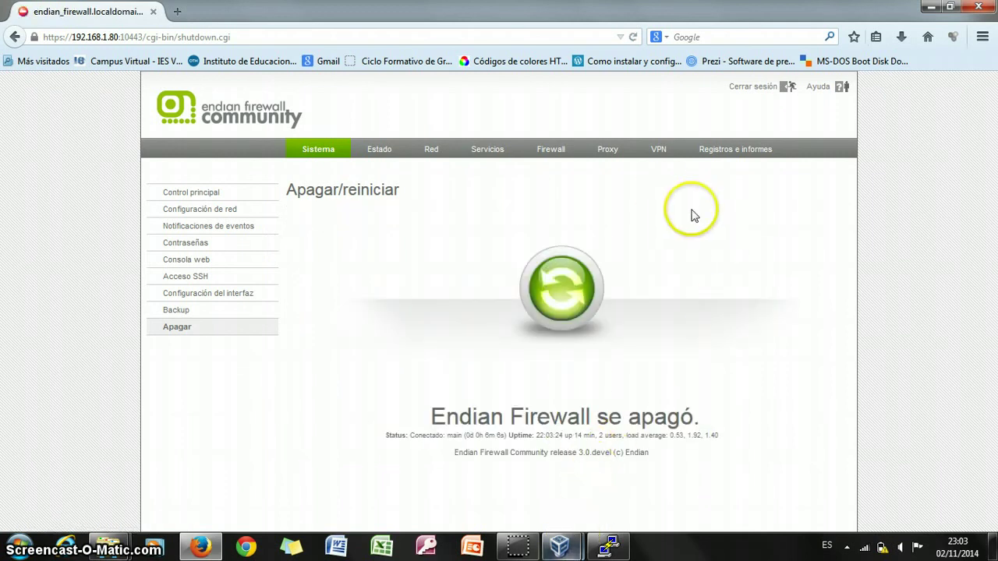
left_click(979, 8)
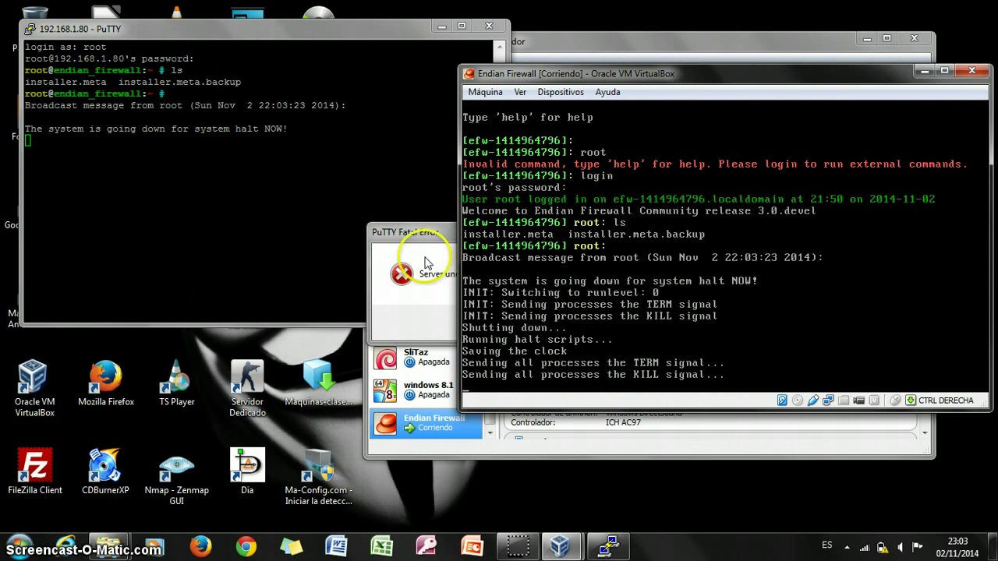
Dismiss PuTTY's Fatal Error with Aceptar and close the disconnected PuTTY window.
left_click(489, 25)
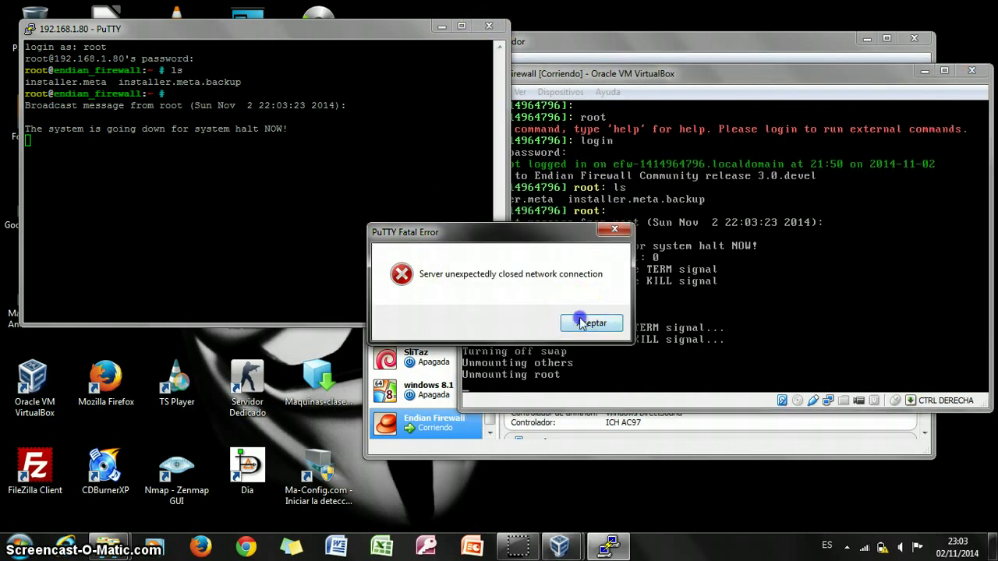
left_click(581, 322)
left_click(489, 26)
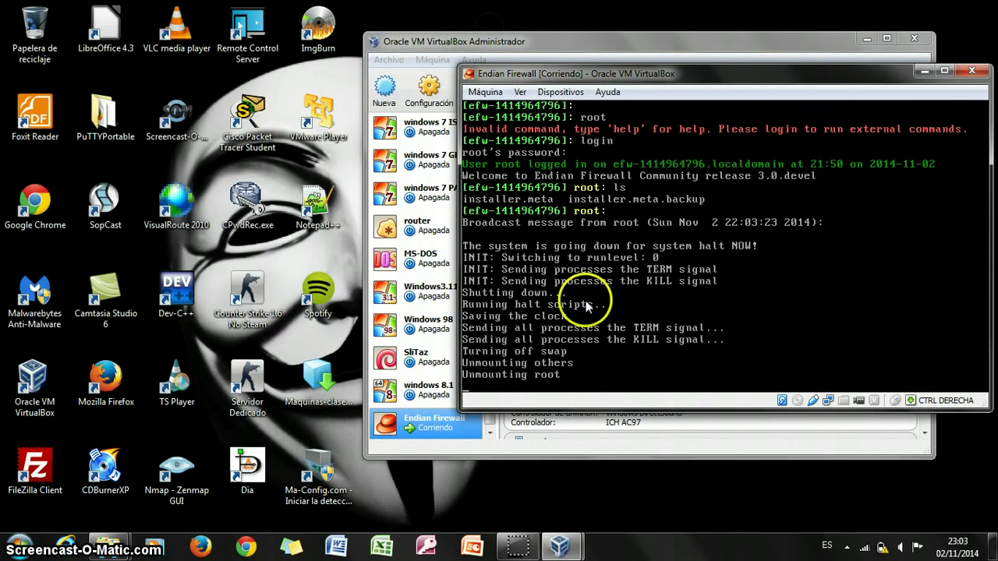